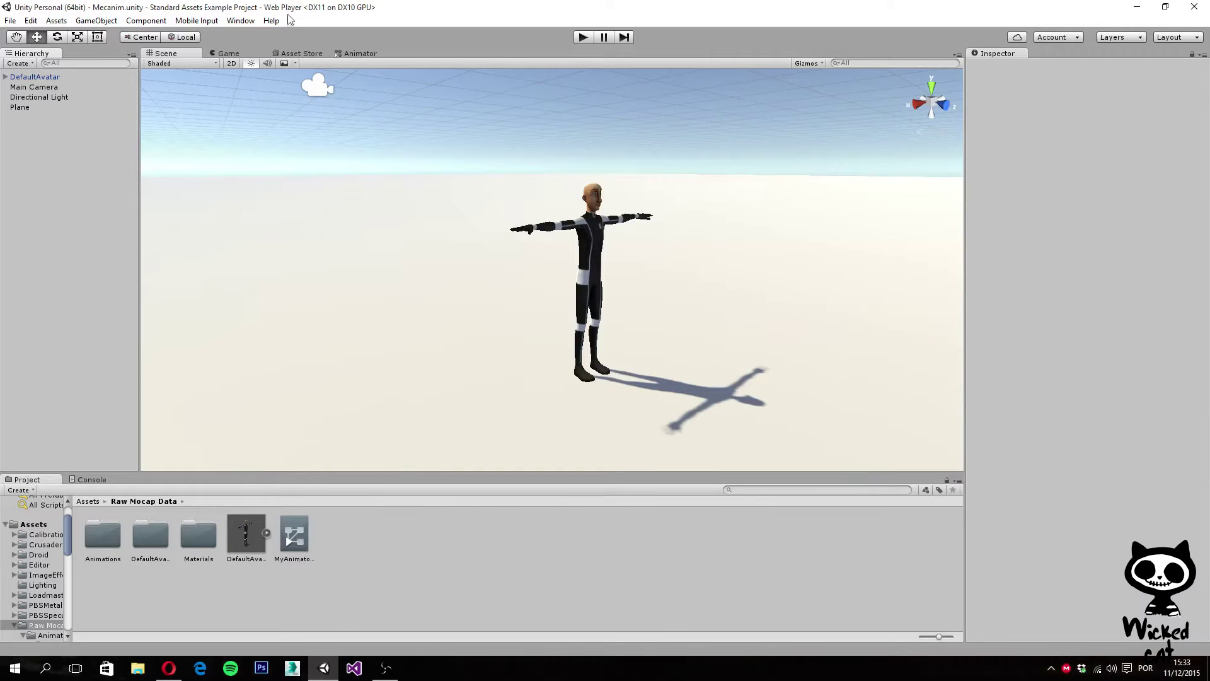
Drop MyAnimatorController into DefaultAvatar's Animator Controller slot, then select Main Camera.
{"action": "left_click", "coordinate": [356, 54]}
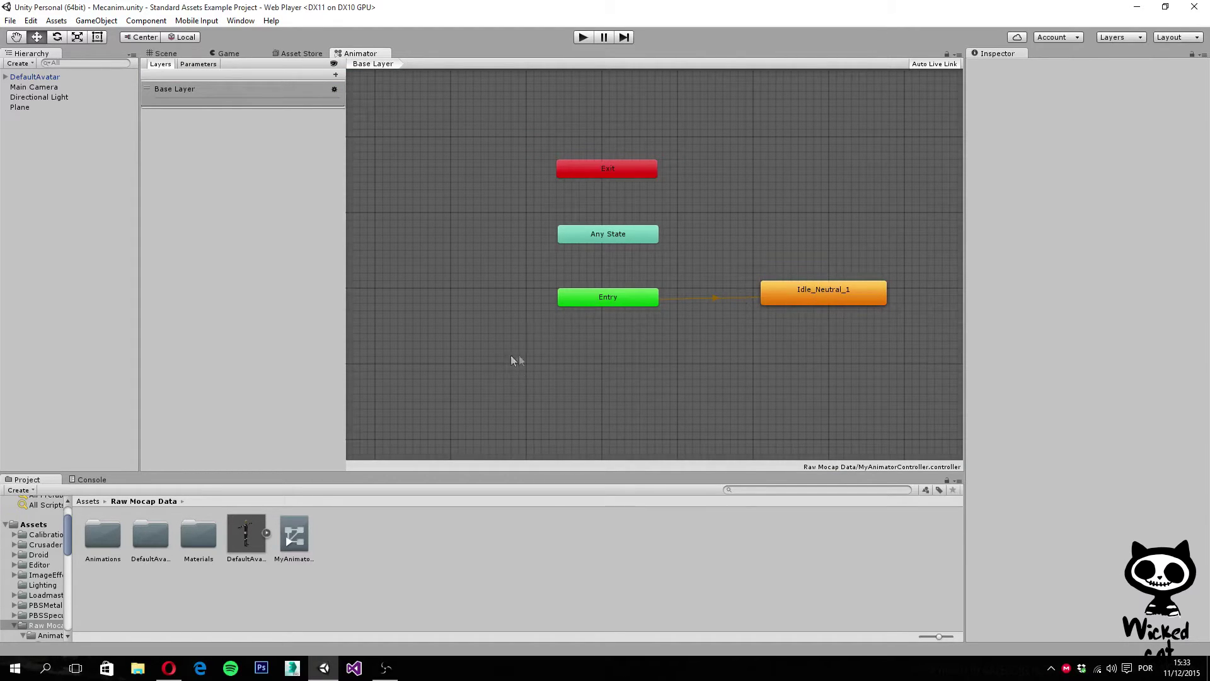
{"action": "left_click", "coordinate": [177, 54]}
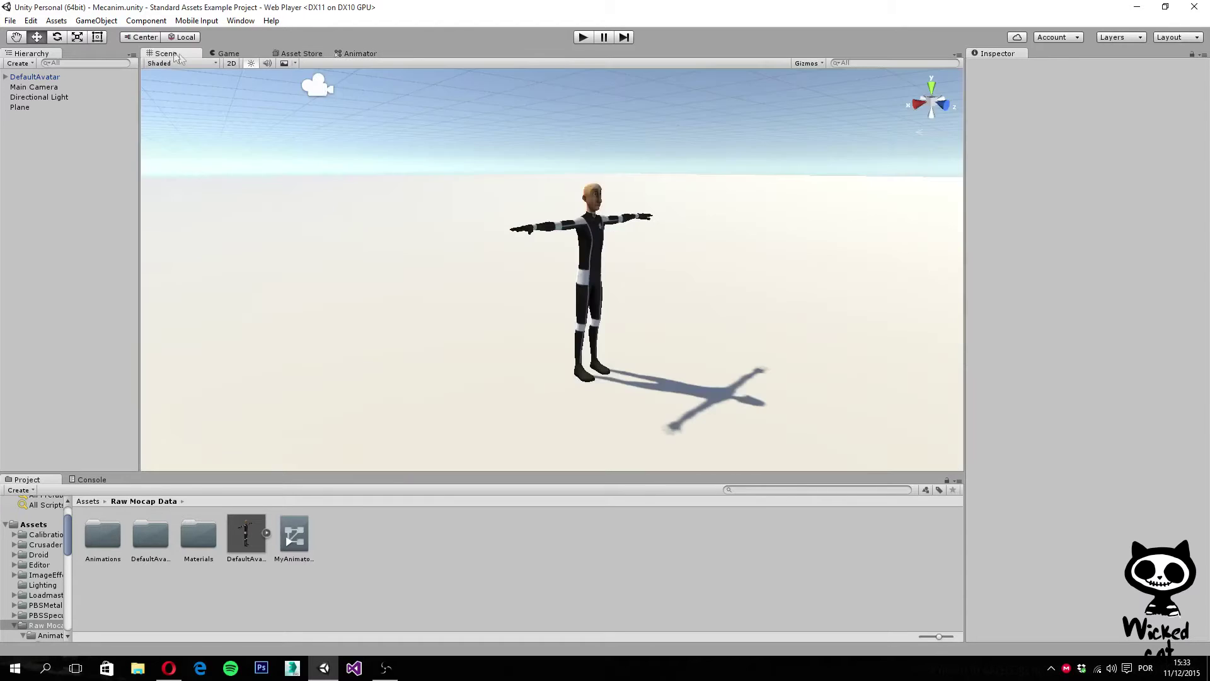
{"action": "left_click", "coordinate": [51, 77]}
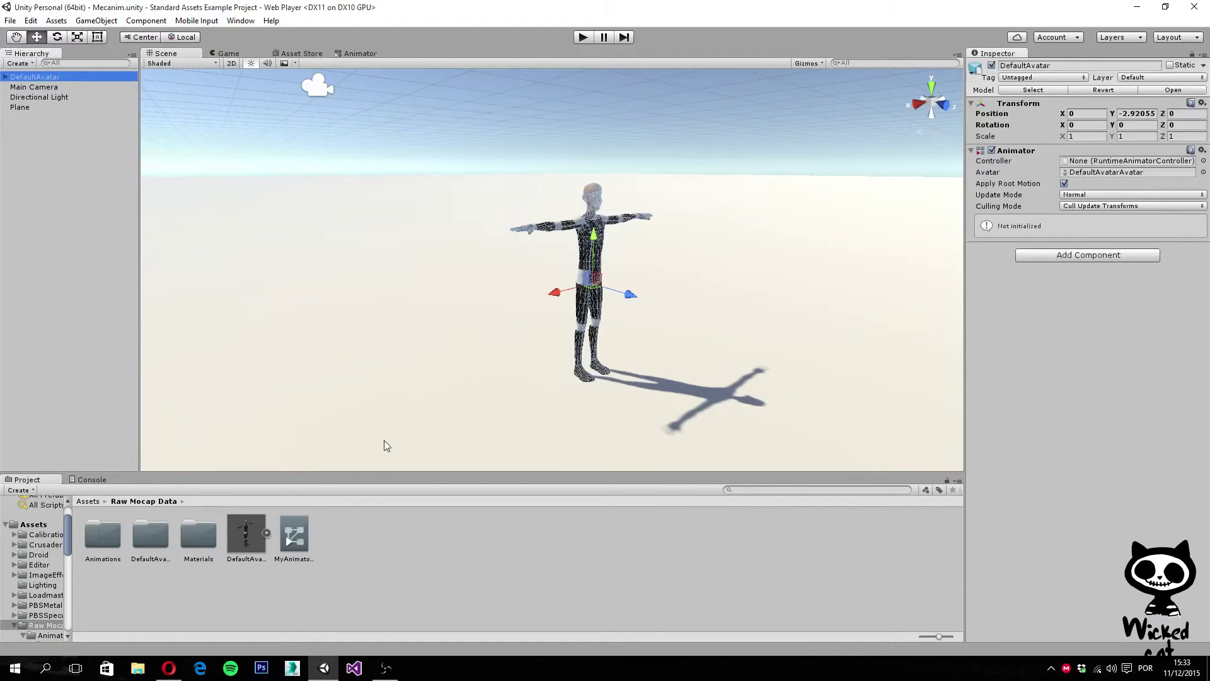
{"action": "left_click_drag", "start_coordinate": [301, 541], "coordinate": [1152, 165]}
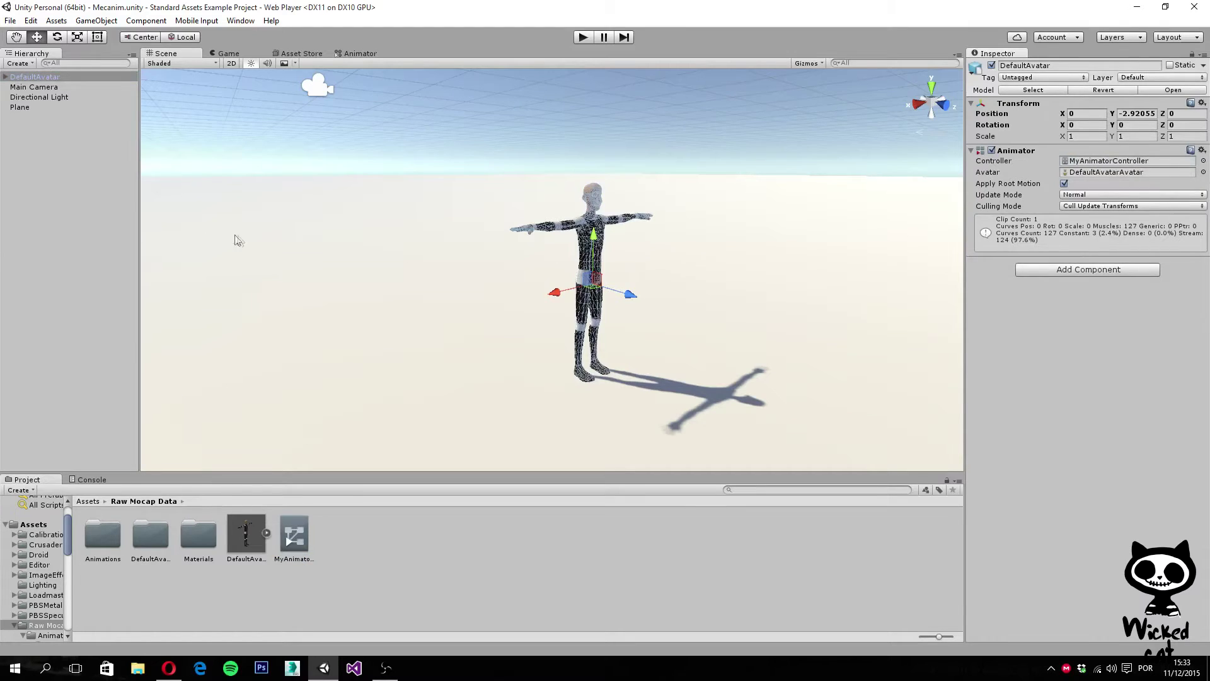
{"action": "left_click", "coordinate": [29, 89]}
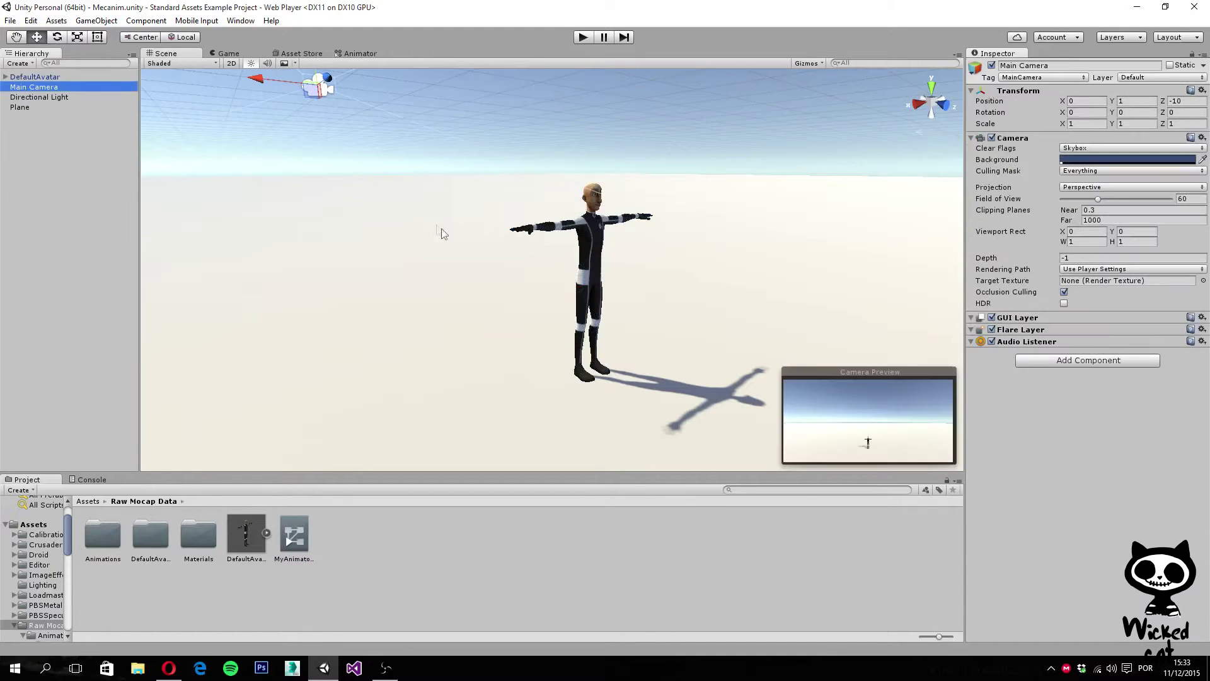
Align Main Camera with the scene view, run a quick Play test, and return to the Animator graph.
{"action": "left_click", "coordinate": [112, 21]}
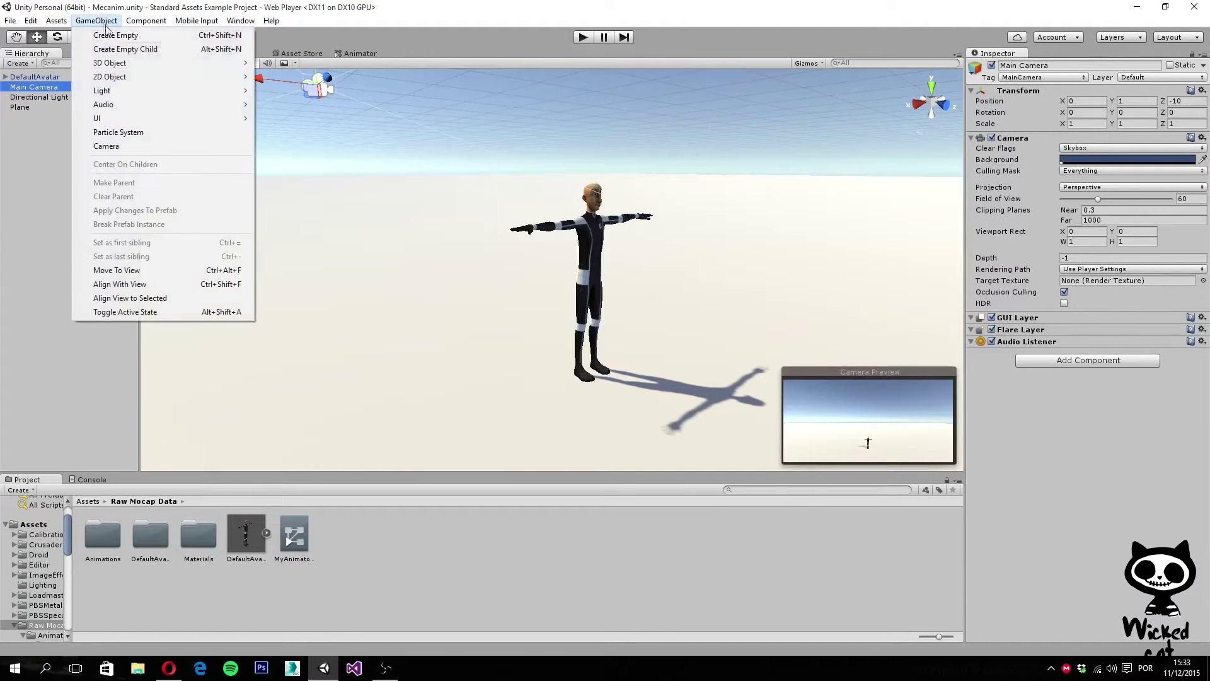
{"action": "left_click", "coordinate": [165, 285]}
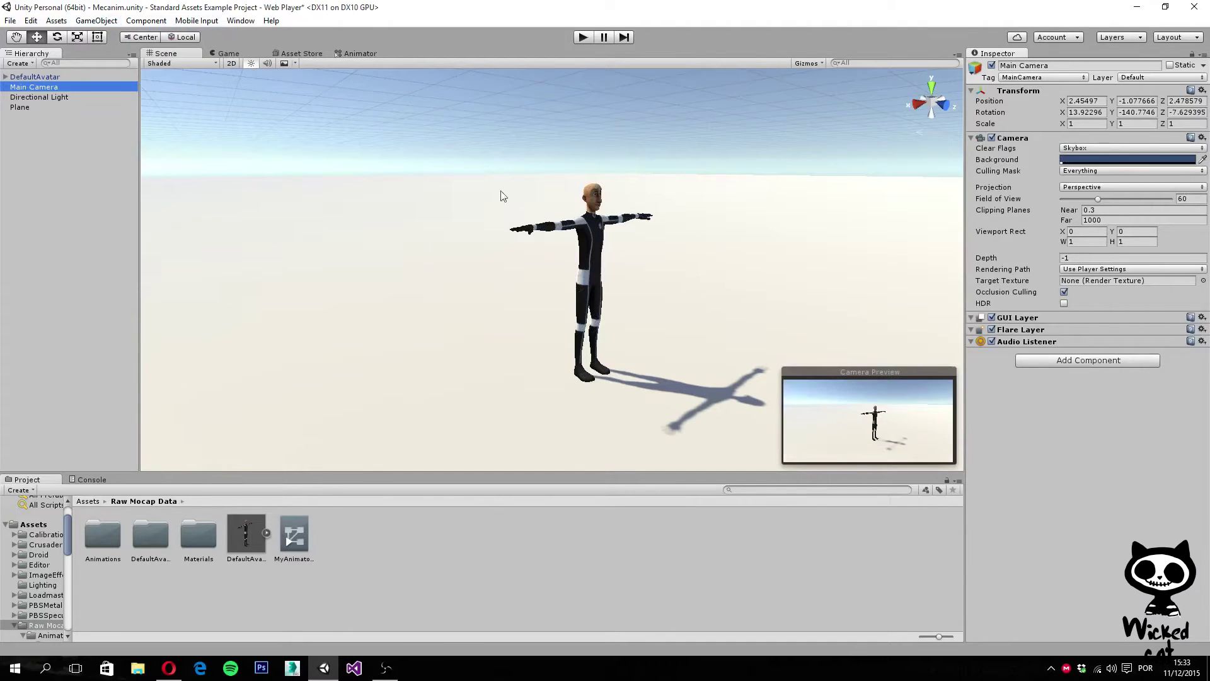
{"action": "left_click", "coordinate": [584, 37]}
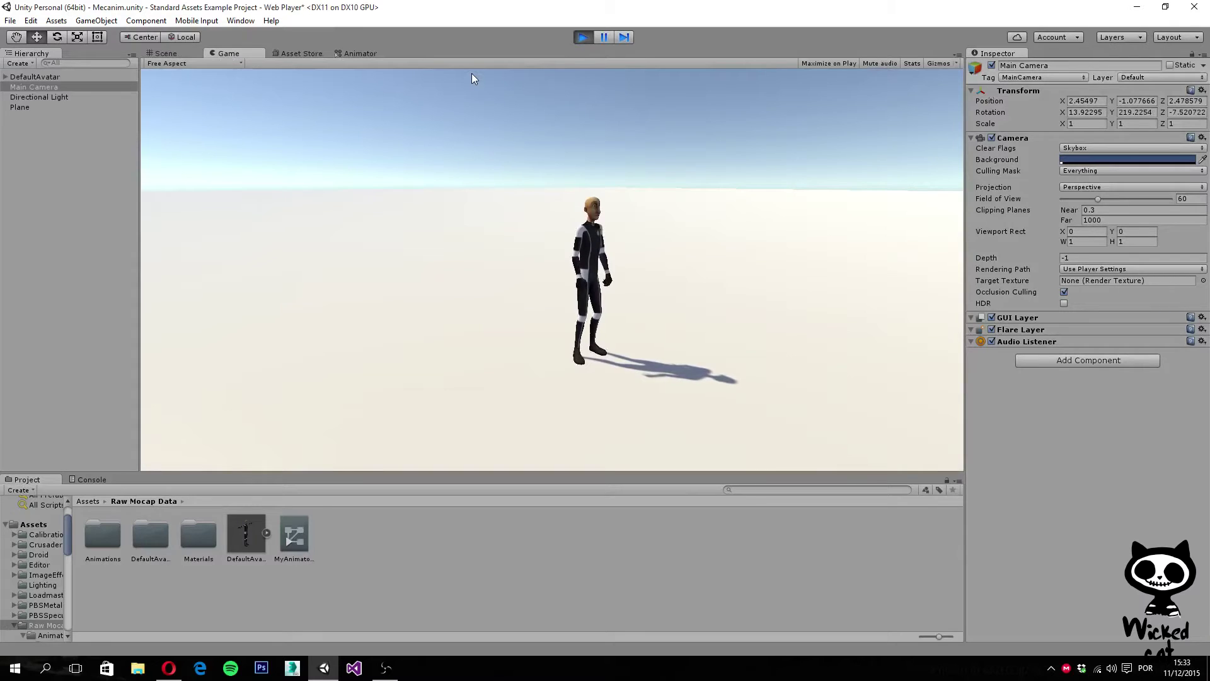
{"action": "left_click", "coordinate": [583, 37]}
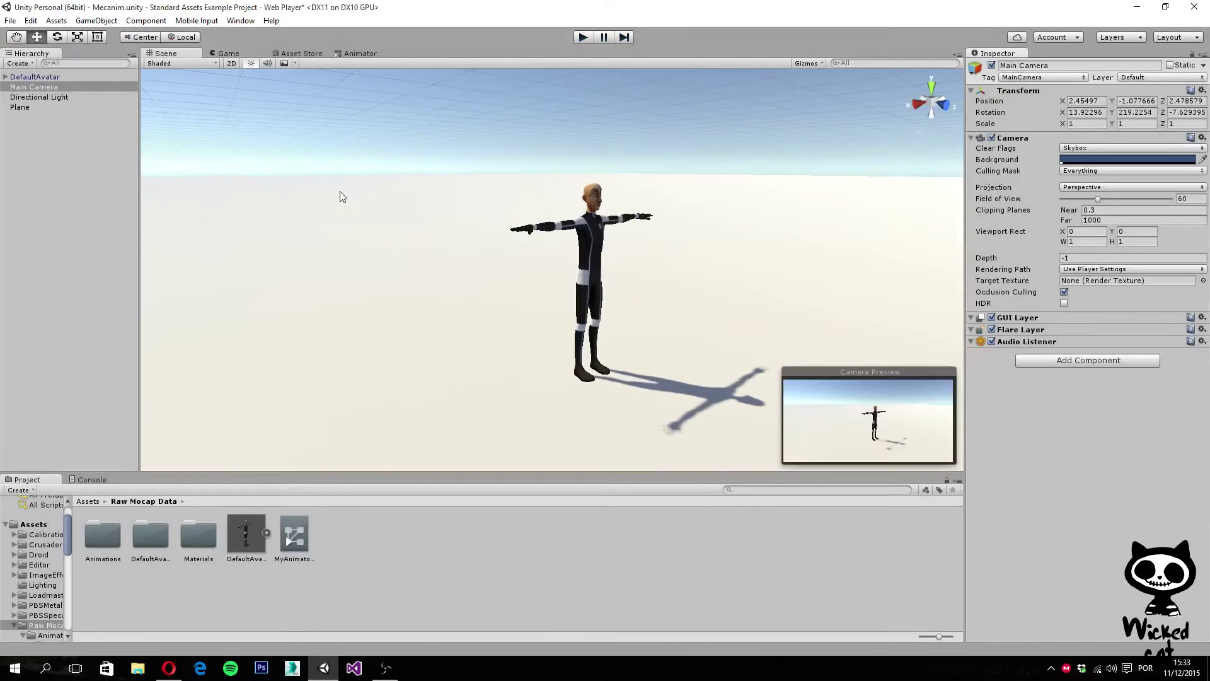
{"action": "left_click", "coordinate": [358, 53]}
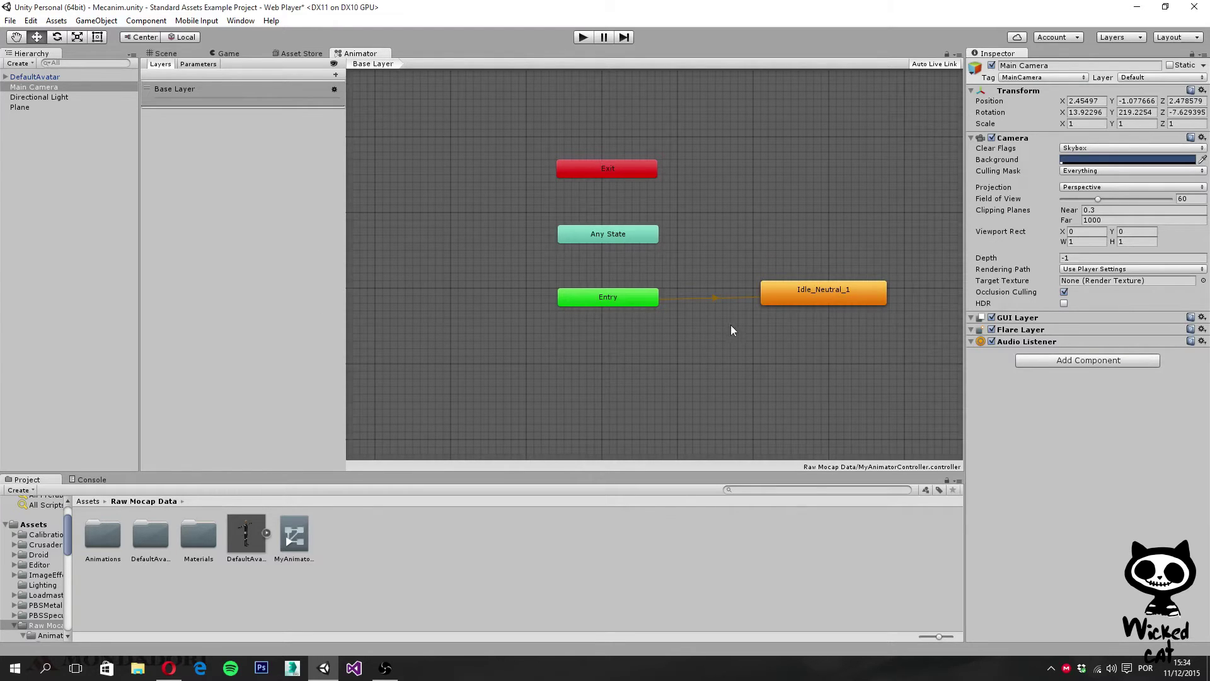
{"action": "middle_click_drag", "start_coordinate": [732, 330], "coordinate": [548, 341]}
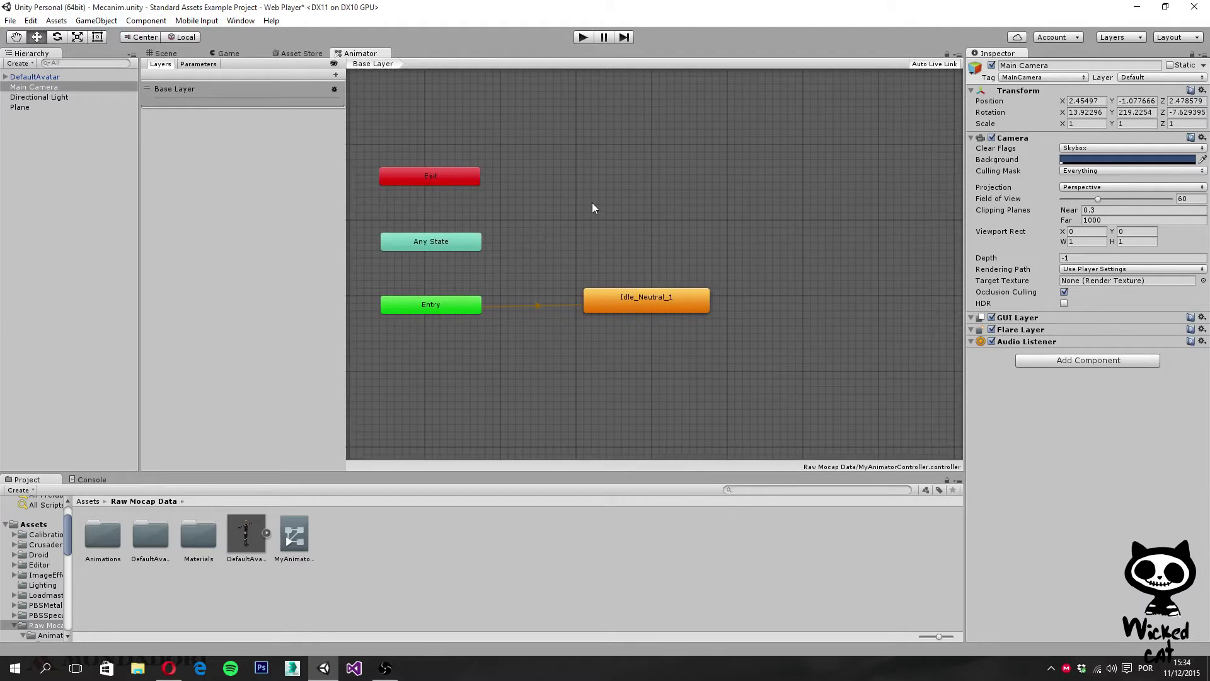
Create a new blend tree state in the Base Layer graph beside Idle_Neutral_1.
{"action": "right_click", "coordinate": [803, 301]}
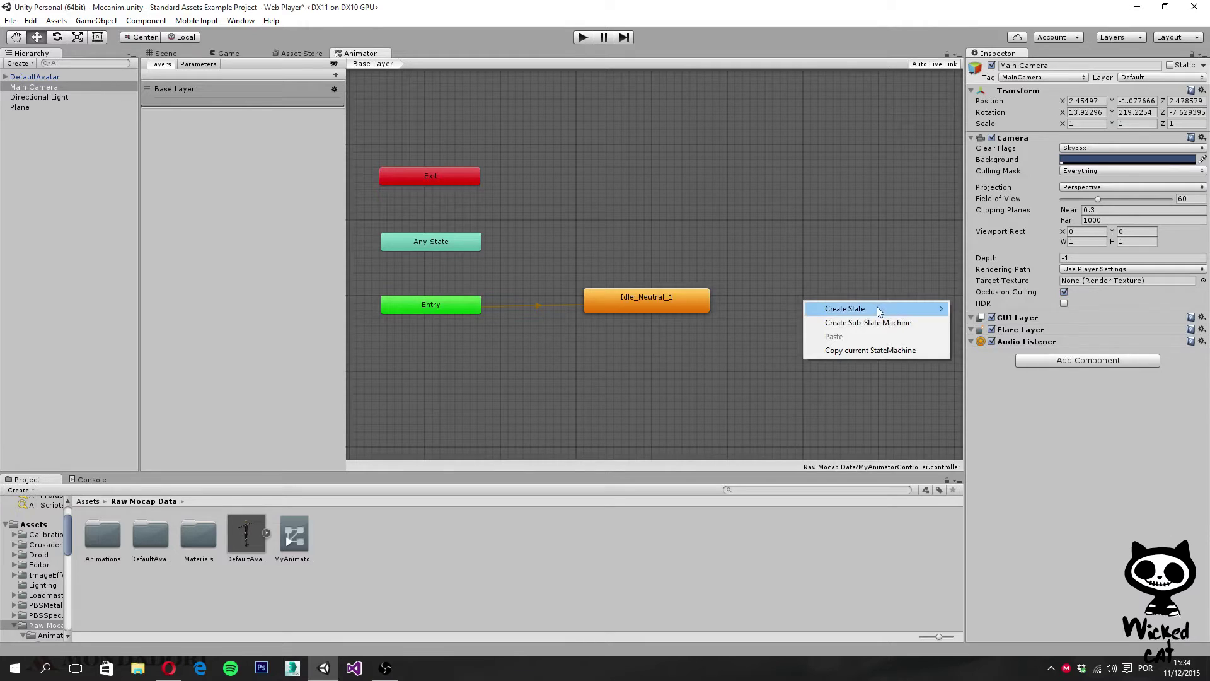
{"action": "mouse_move", "coordinate": [878, 311]}
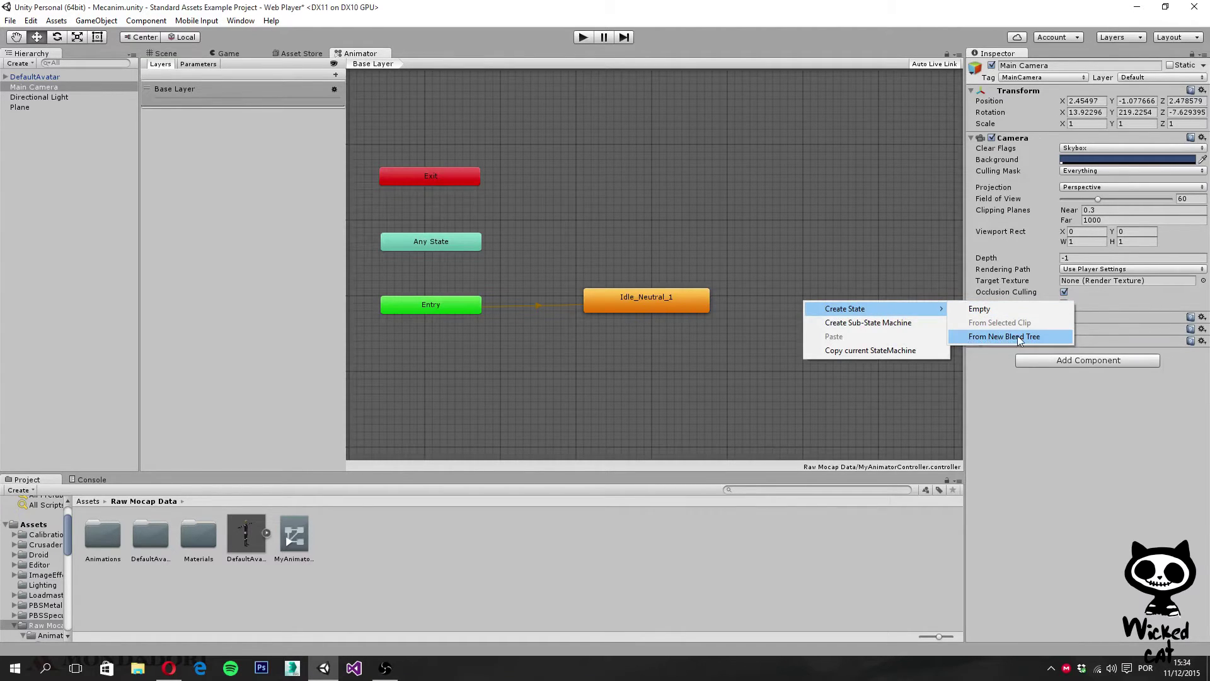
{"action": "left_click", "coordinate": [993, 337]}
{"action": "mouse_move", "coordinate": [847, 303]}
{"action": "left_mouse_down"}
{"action": "mouse_move", "coordinate": [821, 301]}
{"action": "mouse_move", "coordinate": [831, 300]}
{"action": "left_mouse_up"}
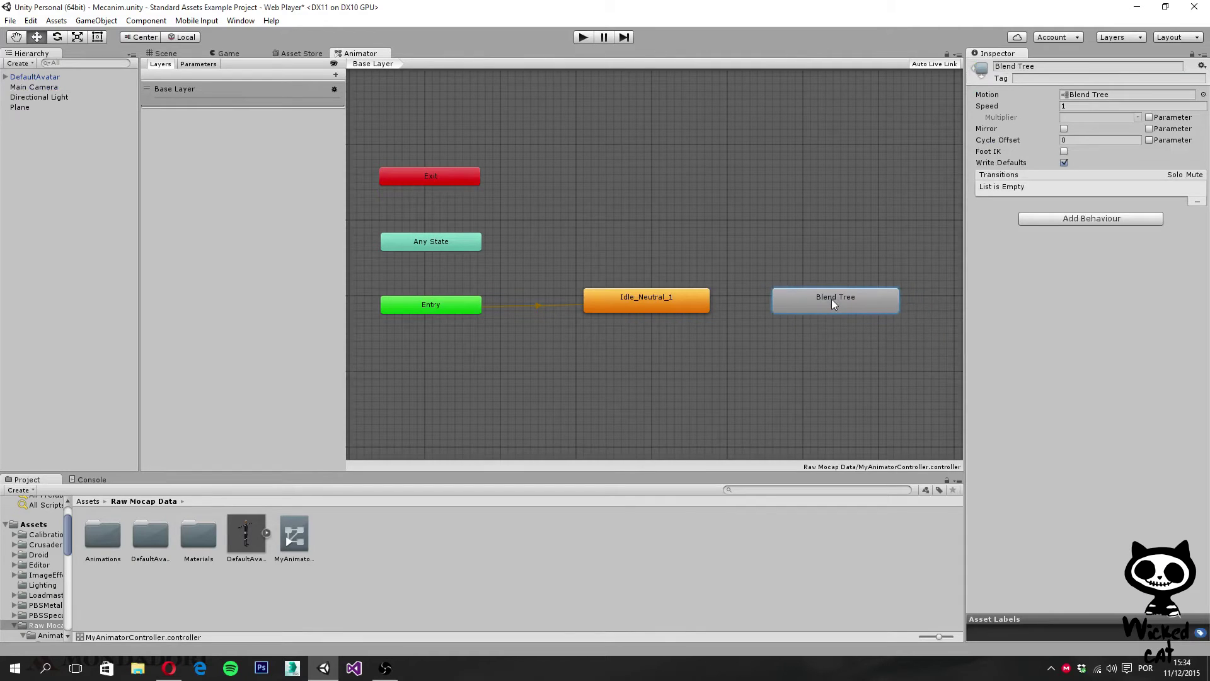
Name the new state Walkingfoward, correcting the typo 'Walkingfaward'.
{"action": "left_click", "coordinate": [1046, 66]}
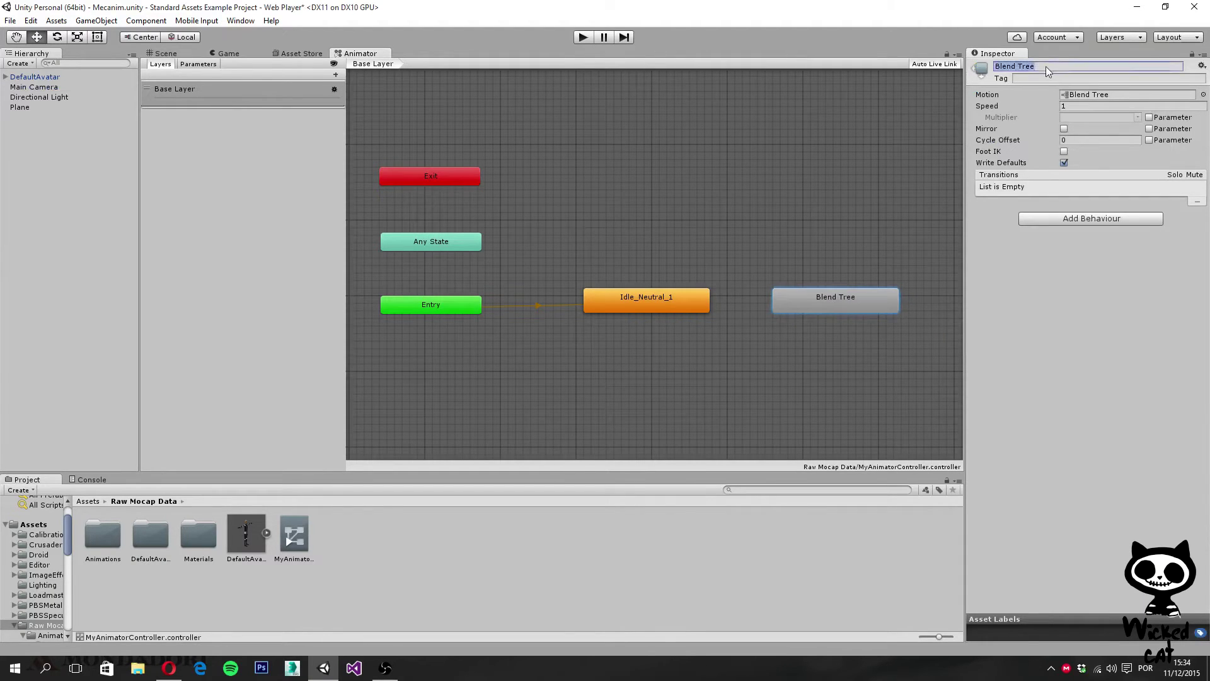
{"action": "left_click_drag", "start_coordinate": [1047, 67], "coordinate": [1001, 69]}
{"action": "type", "text": "Walkingfaward"}
{"action": "key", "text": "Return"}
{"action": "left_click", "coordinate": [1035, 65]}
{"action": "left_click", "coordinate": [1035, 64]}
{"action": "key", "text": "BackSpace"}
{"action": "type", "text": "o"}
{"action": "left_click", "coordinate": [823, 253]}
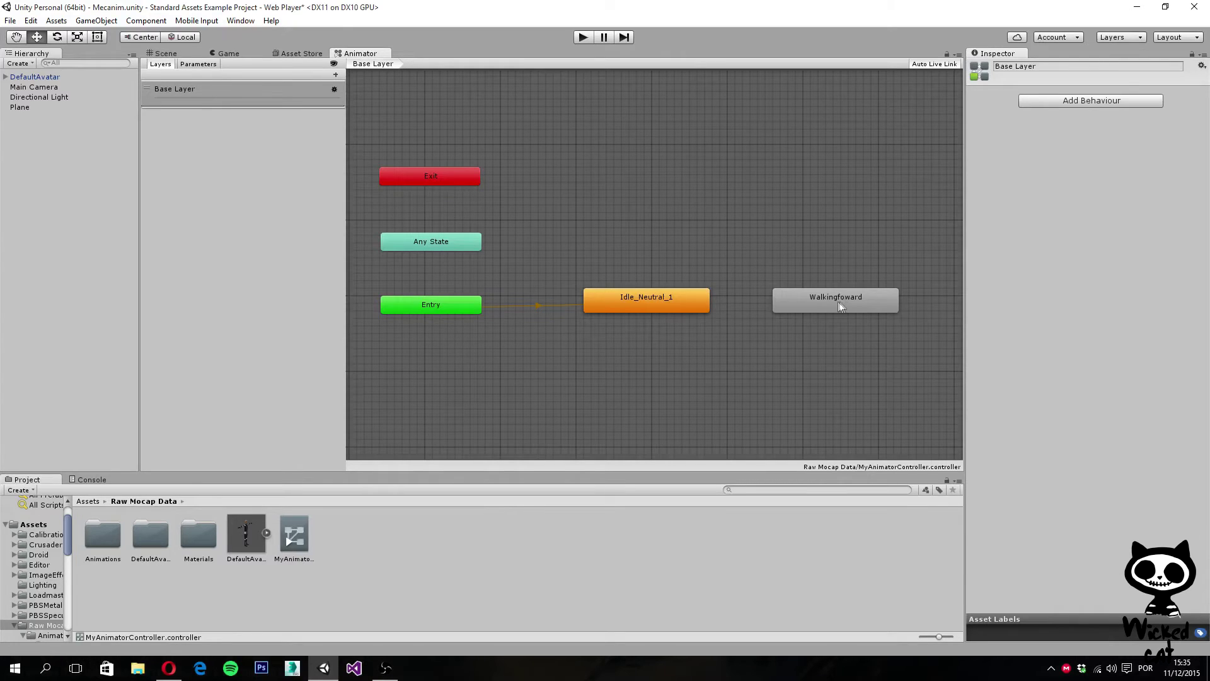
Make Walkingfoward the layer default, then restore Idle_Neutral_1 as the default state.
{"action": "right_click", "coordinate": [802, 301]}
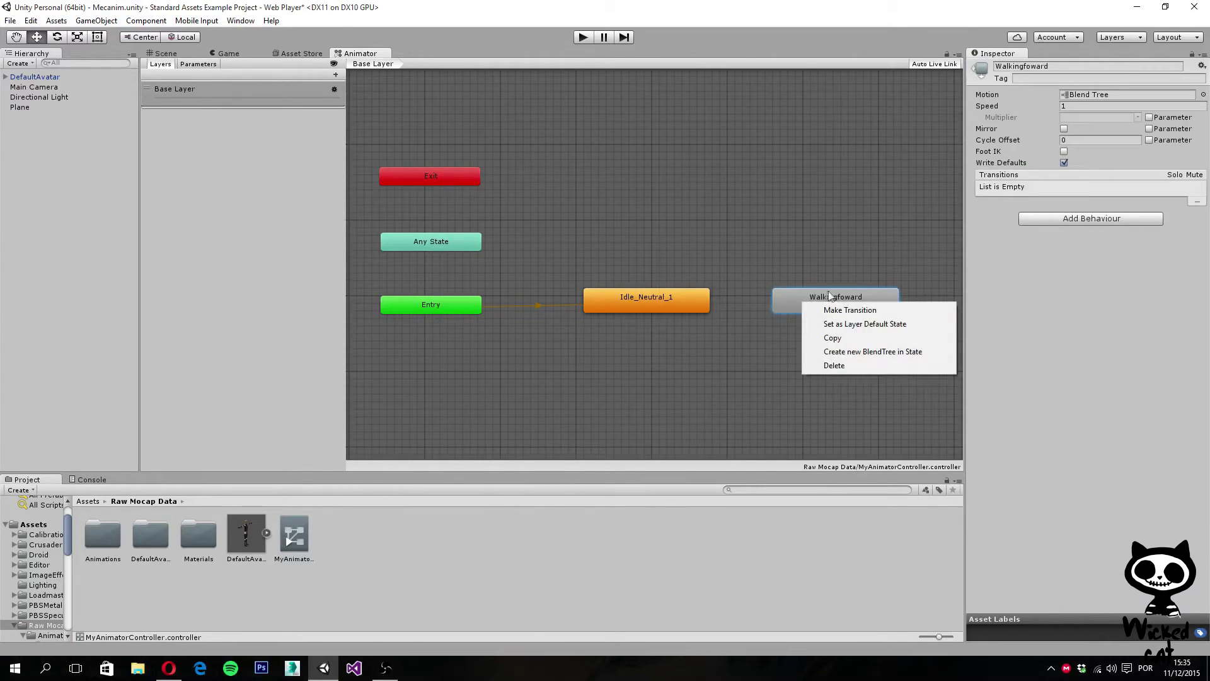
{"action": "left_click", "coordinate": [858, 325]}
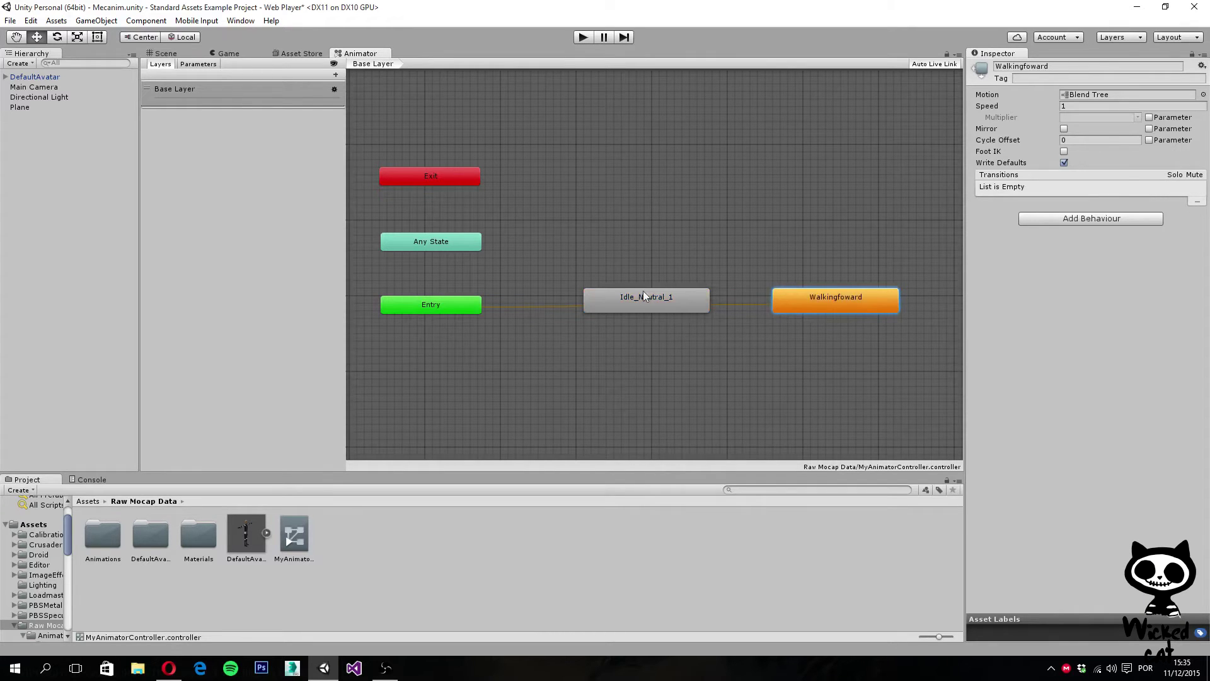
{"action": "right_click", "coordinate": [607, 300]}
{"action": "left_click", "coordinate": [681, 320]}
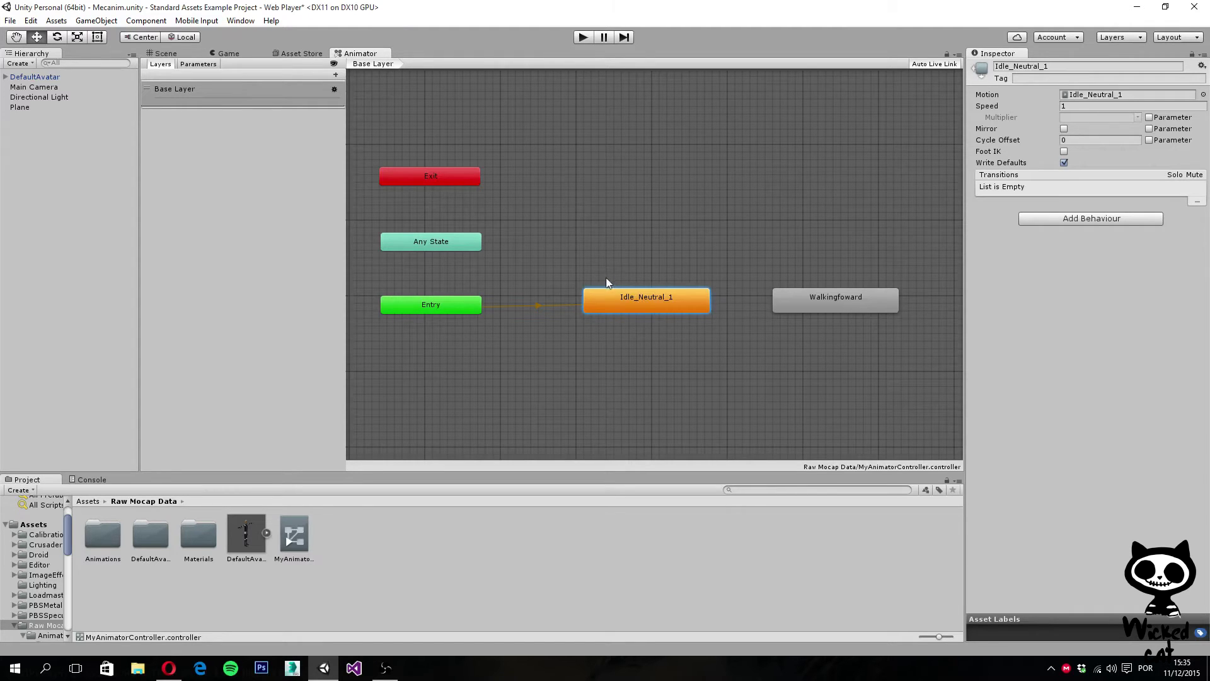
Shorten the state name from Walkingfoward to Walkfoward.
{"action": "left_click", "coordinate": [858, 305]}
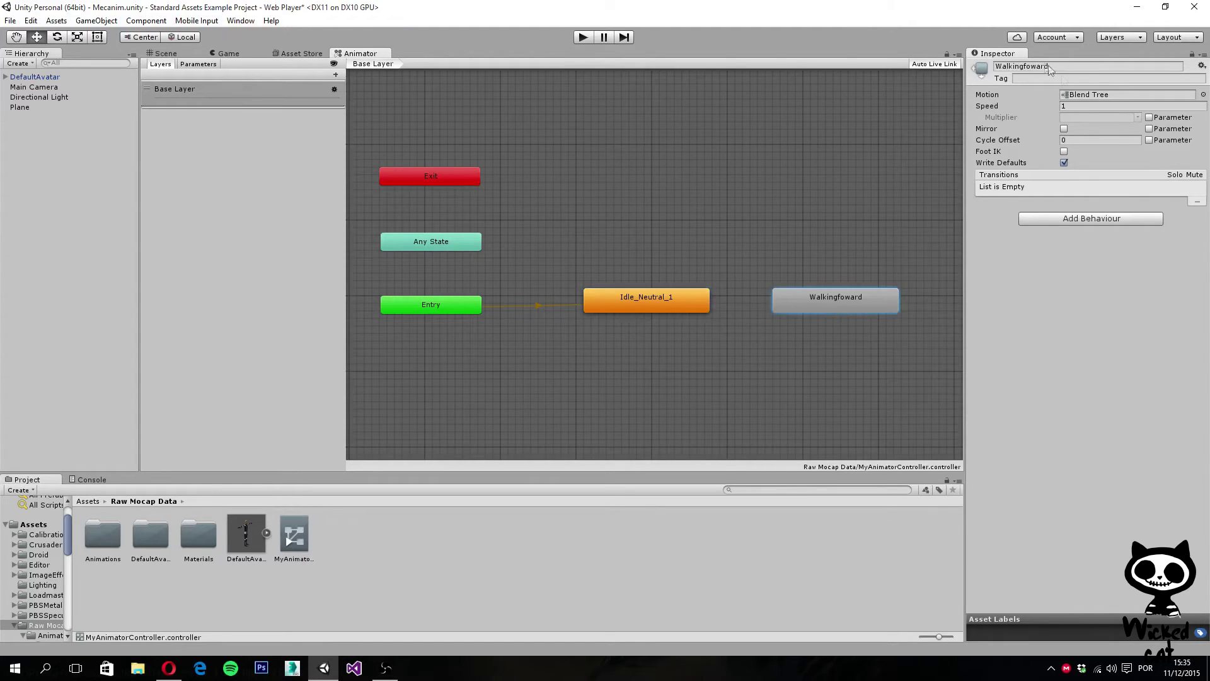
{"action": "left_click", "coordinate": [1023, 69]}
{"action": "left_click", "coordinate": [1022, 68]}
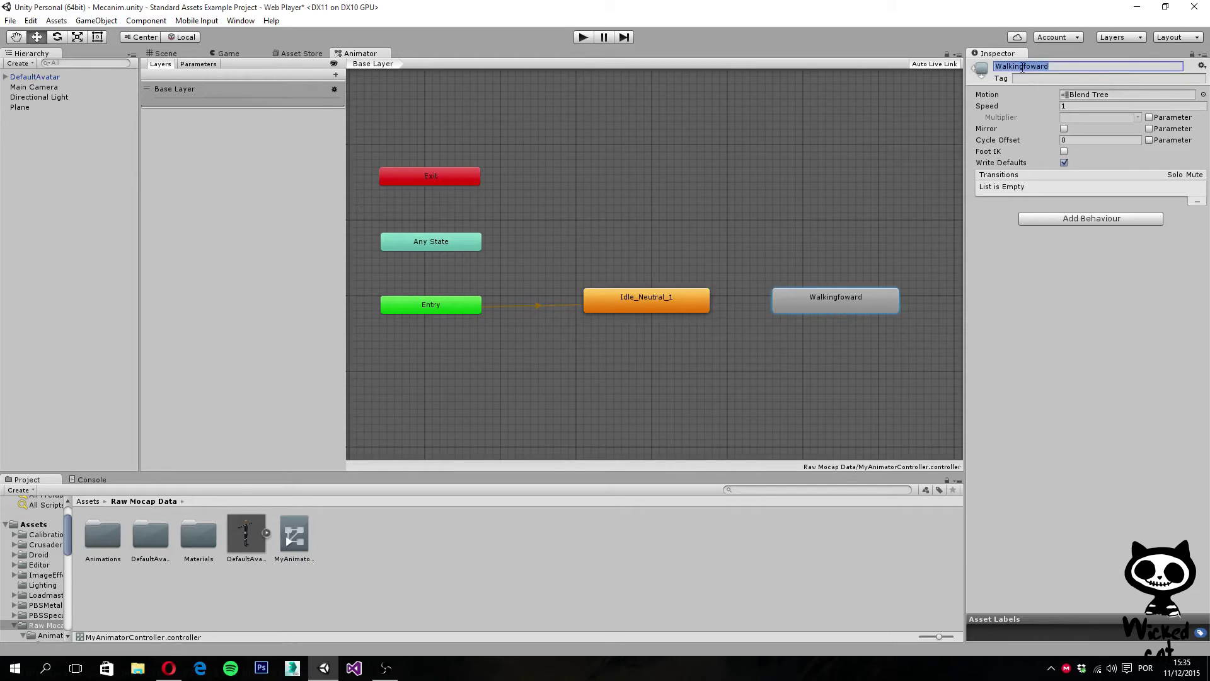
{"action": "key", "text": "BackSpace"}
{"action": "key", "text": "BackSpace"}
{"action": "key", "text": "BackSpace"}
{"action": "key", "text": "Return"}
{"action": "left_click", "coordinate": [840, 353]}
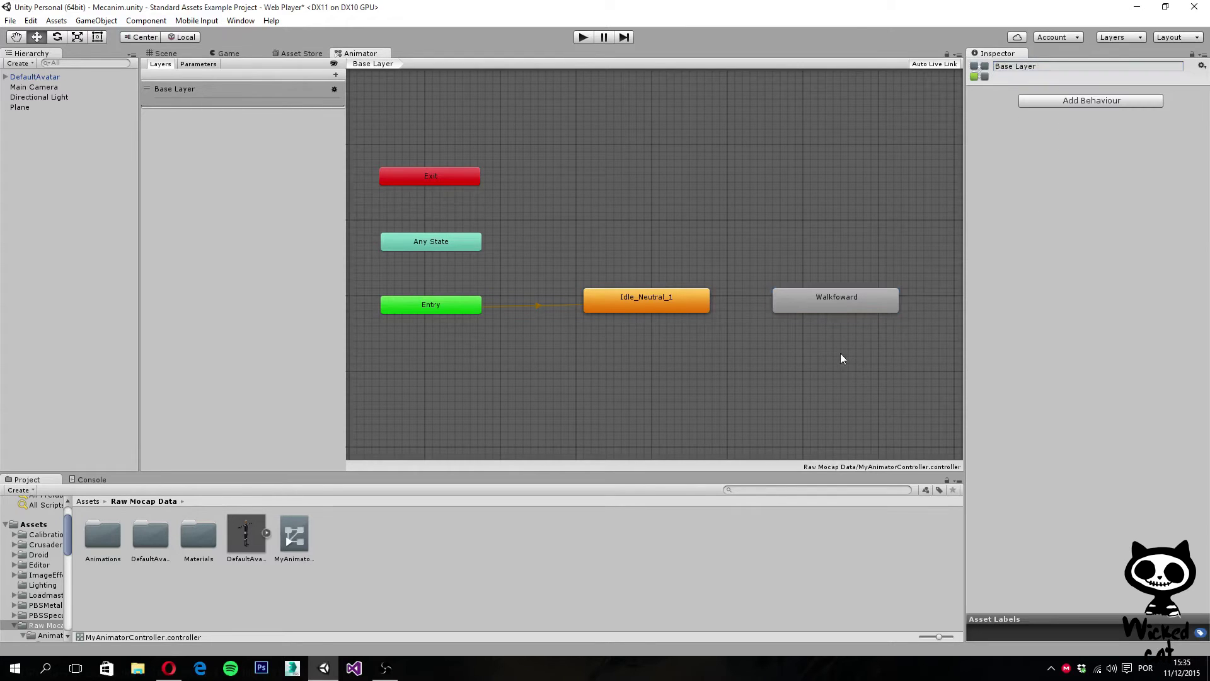
Open the Walkfoward state and select its Blend Tree node to show the 1D Blend settings.
{"action": "double_click", "coordinate": [836, 300]}
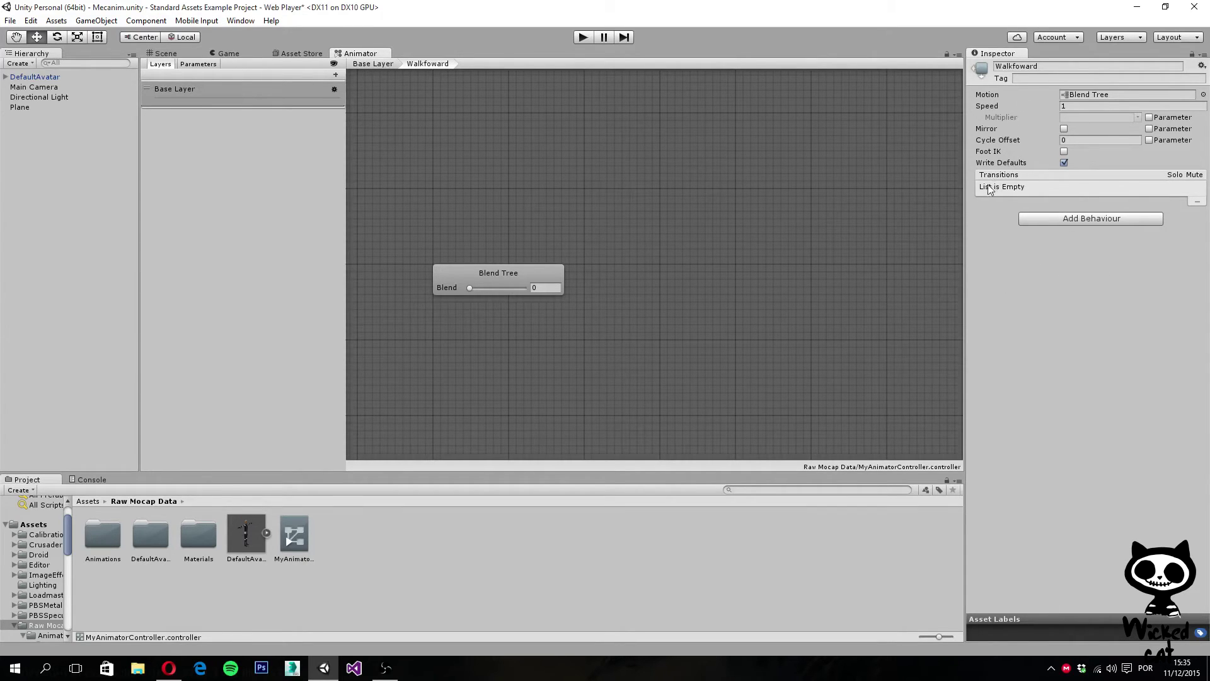
{"action": "left_click", "coordinate": [479, 275]}
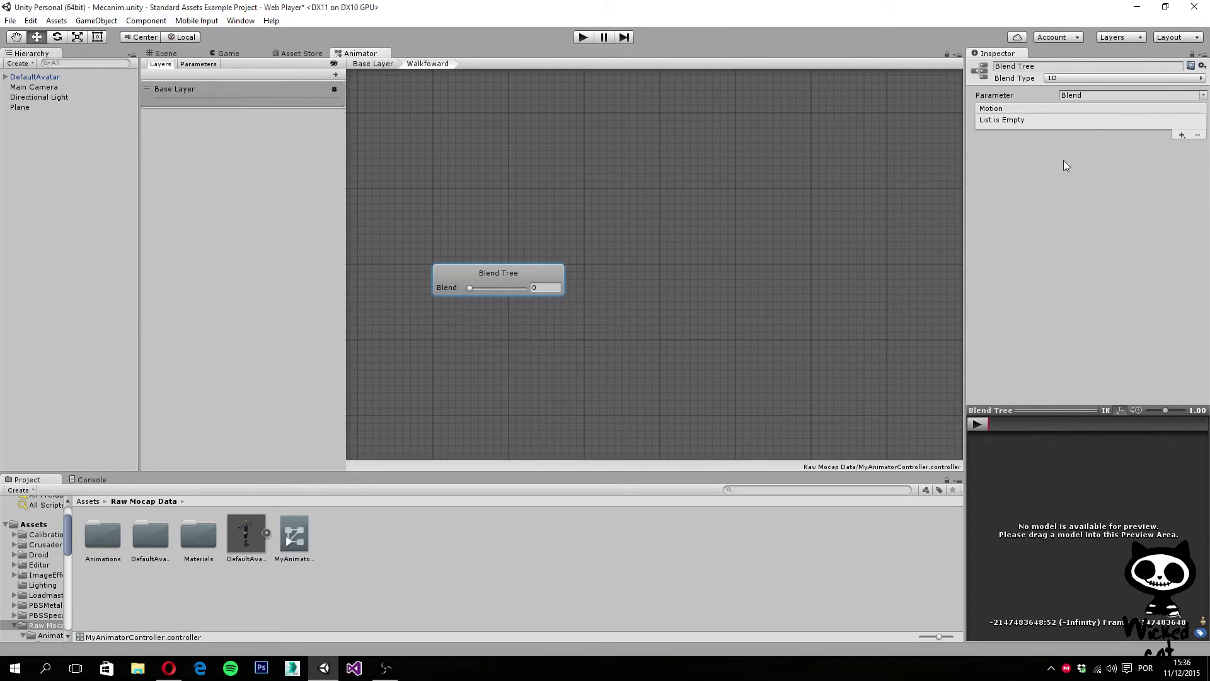
Add a motion field and assign WalkForwardTurnRight_NtrlShort to it, found by searching 'walk'.
{"action": "left_click", "coordinate": [1182, 135]}
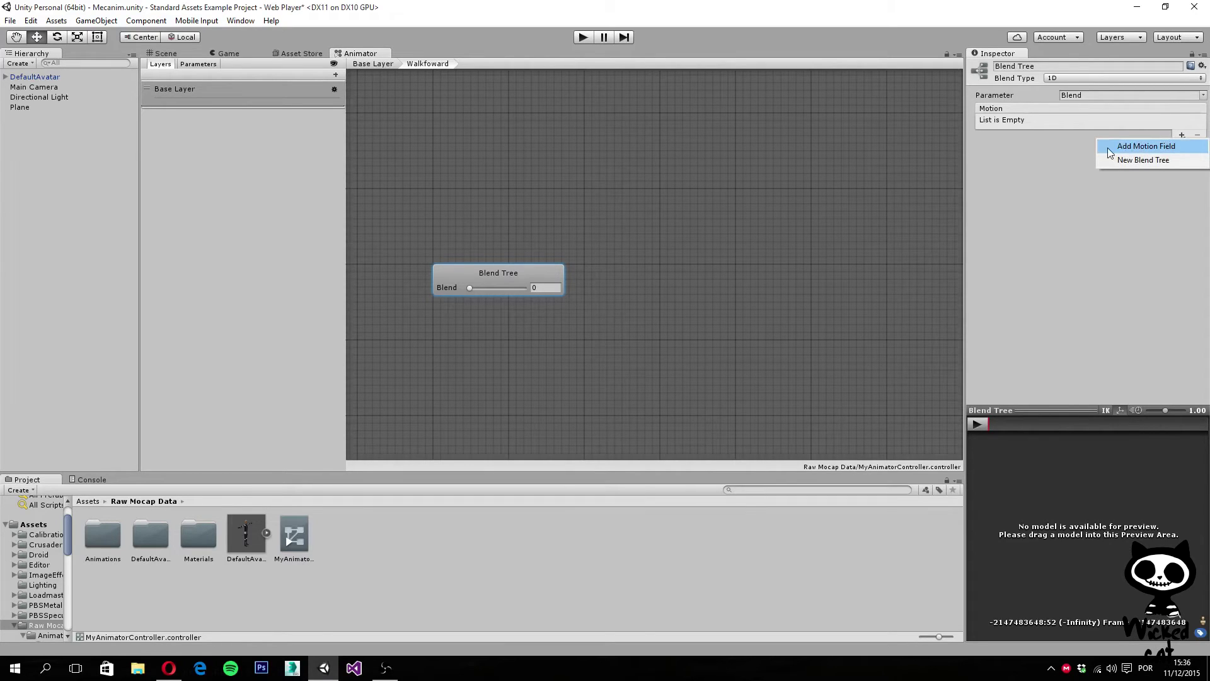
{"action": "left_click", "coordinate": [1165, 148]}
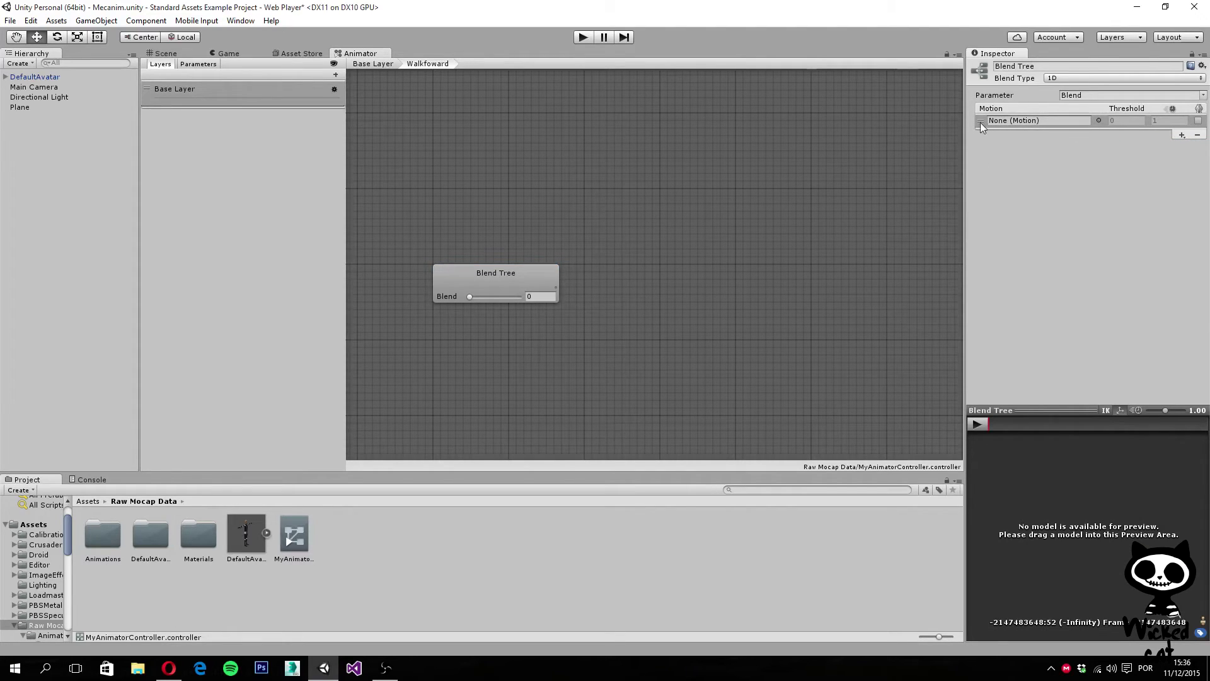
{"action": "left_click", "coordinate": [1098, 120]}
{"action": "left_click_drag", "start_coordinate": [53, 14], "coordinate": [369, 145]}
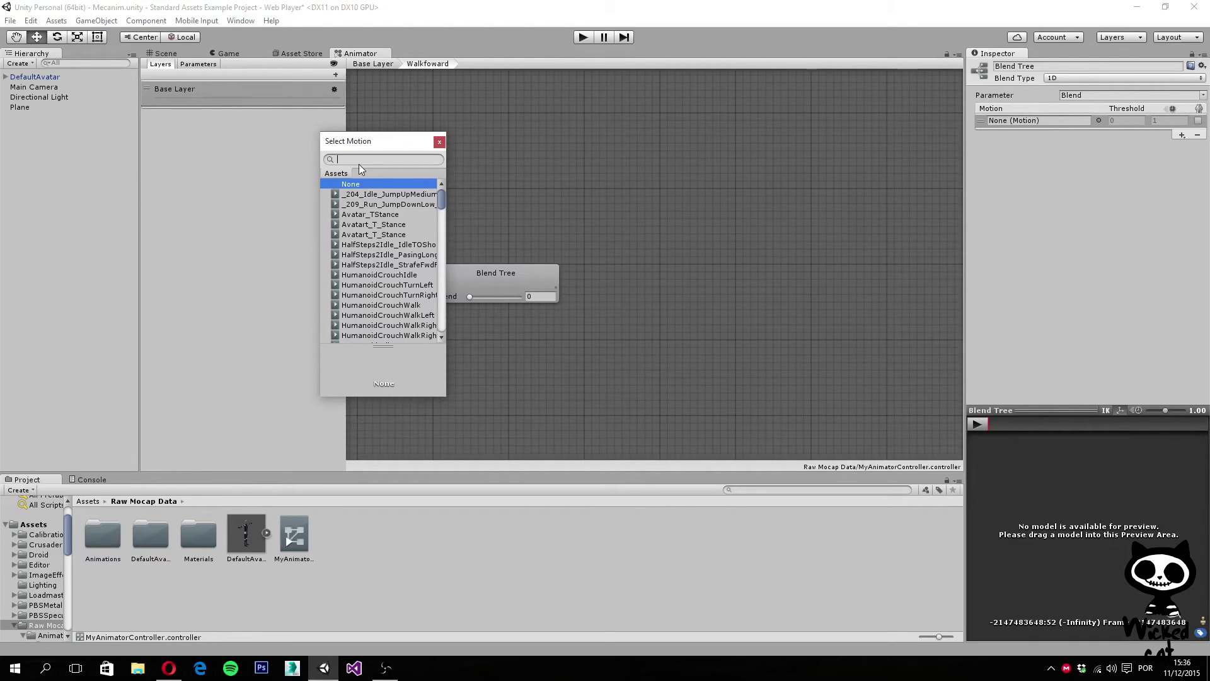
{"action": "type", "text": "walk"}
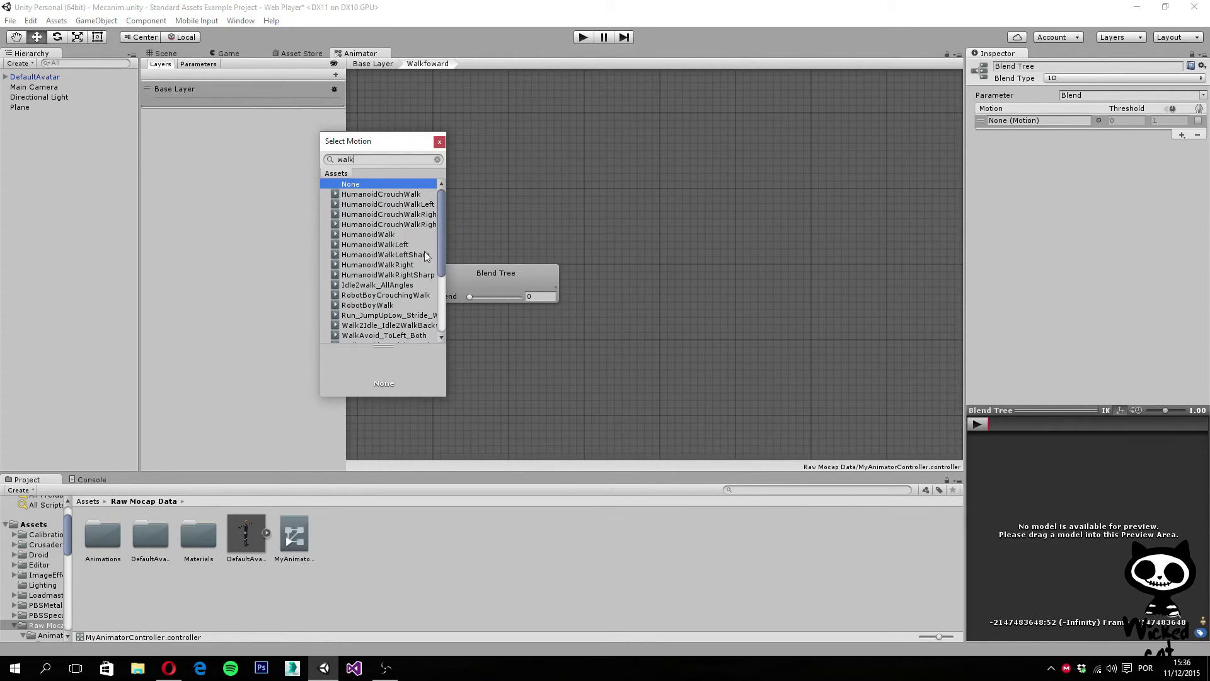
{"action": "left_click_drag", "start_coordinate": [443, 203], "coordinate": [445, 260]}
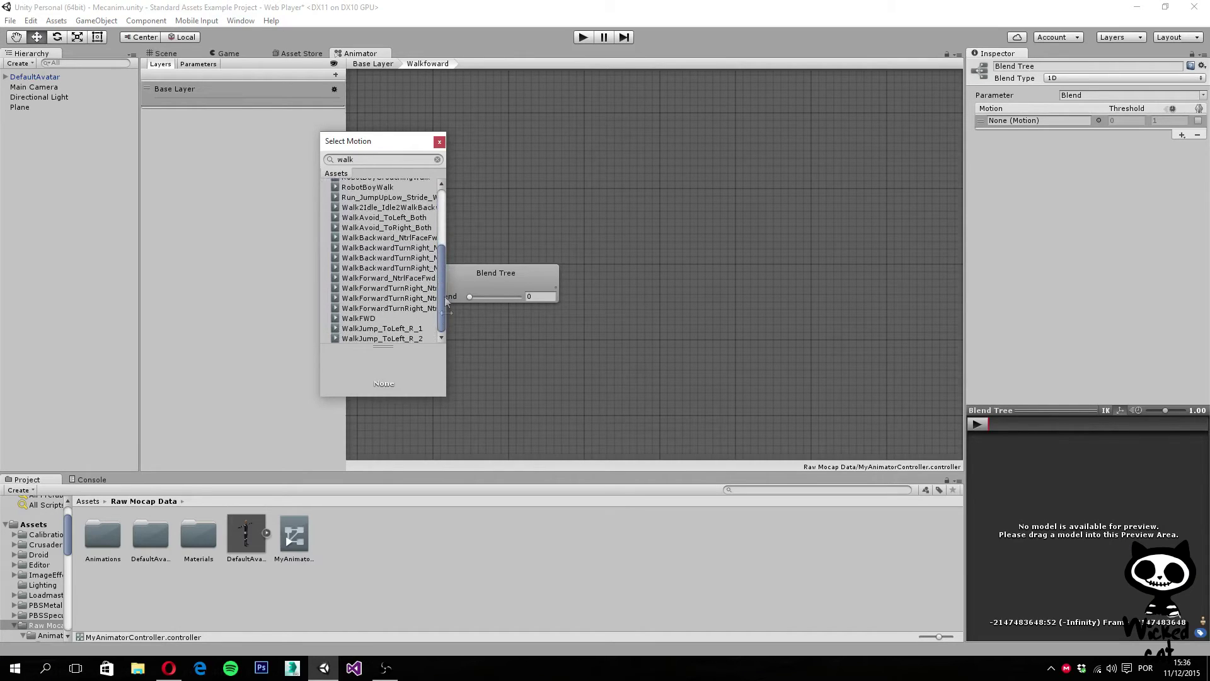
{"action": "left_click_drag", "start_coordinate": [445, 358], "coordinate": [528, 357]}
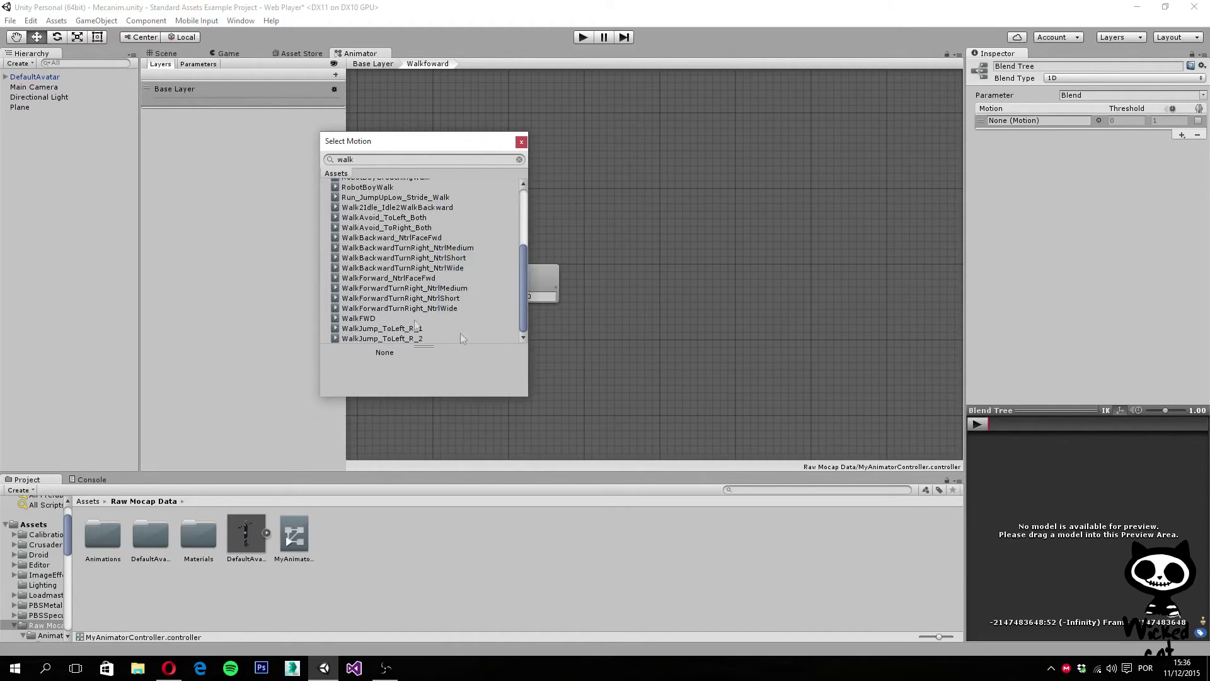
{"action": "double_click", "coordinate": [449, 298]}
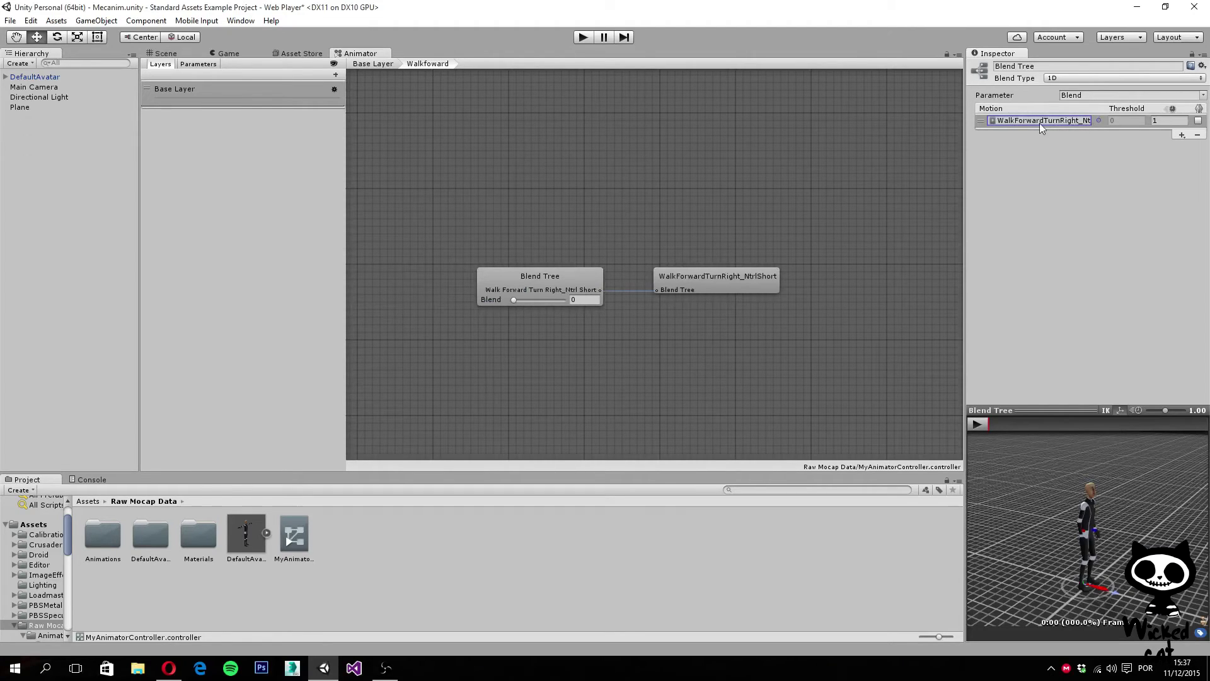
{"action": "left_click", "coordinate": [1182, 135]}
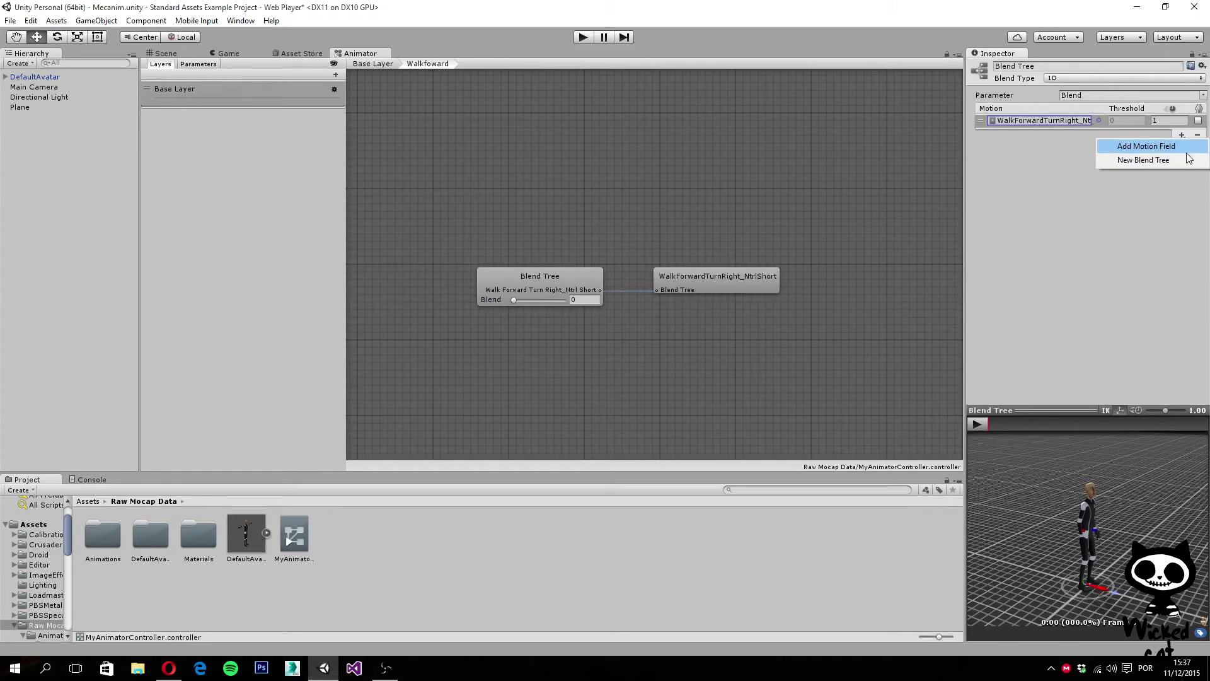
Add a second motion field holding WalkForward_NtrlFaceFwd, found by searching 'walk'.
{"action": "left_click", "coordinate": [1169, 152]}
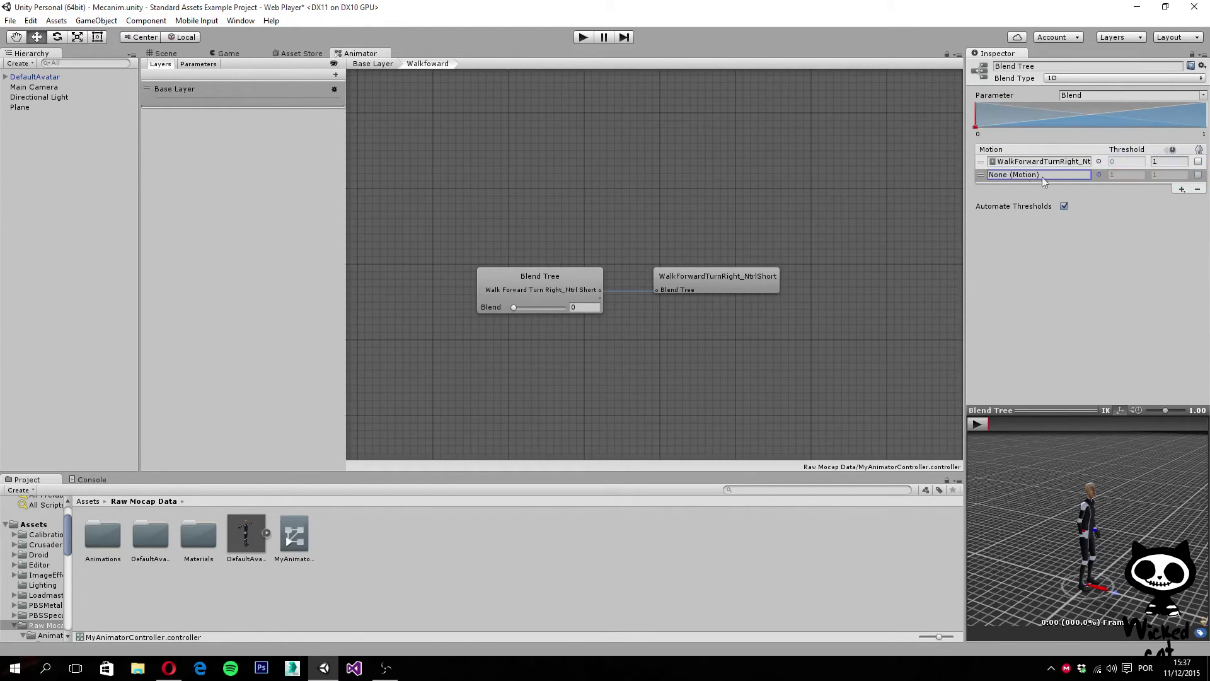
{"action": "left_click", "coordinate": [1100, 175]}
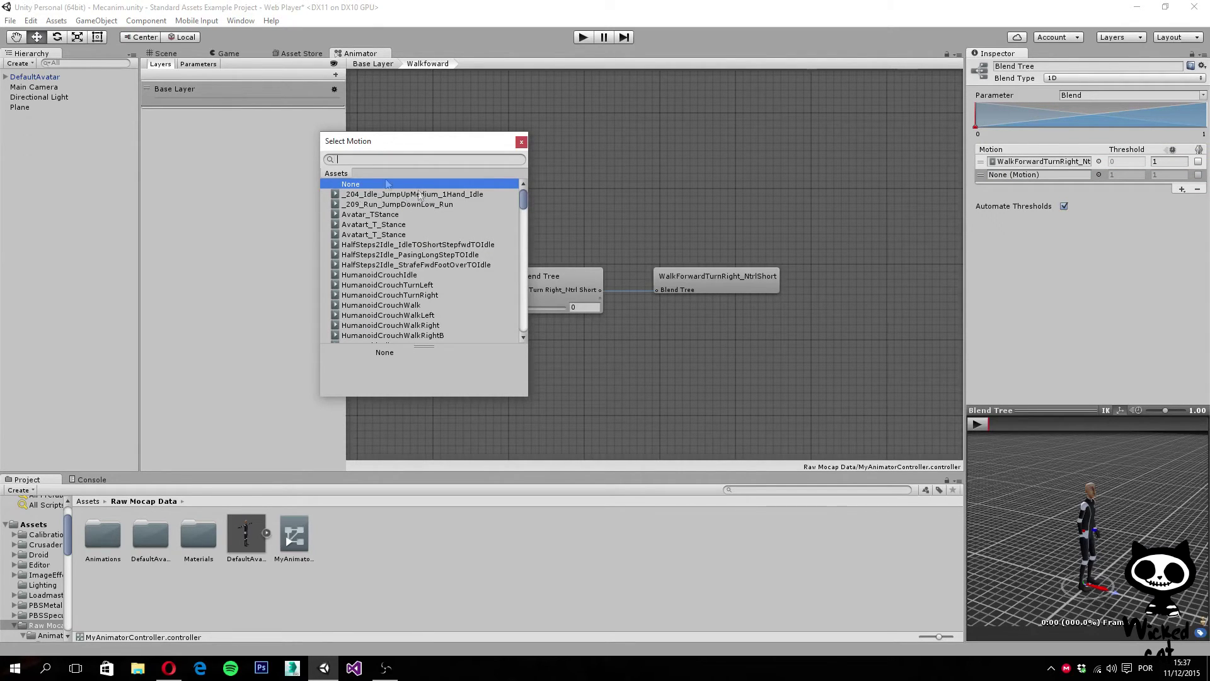
{"action": "left_click_drag", "start_coordinate": [523, 204], "coordinate": [523, 201]}
{"action": "type", "text": "walk"}
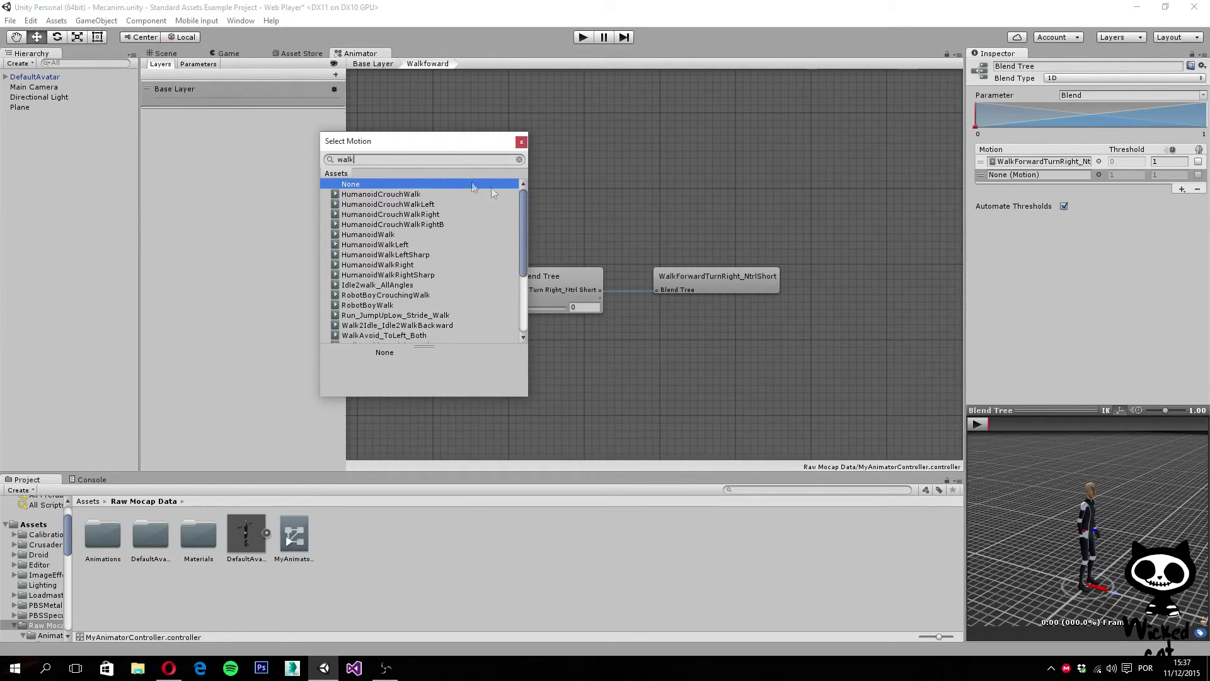
{"action": "left_click_drag", "start_coordinate": [523, 210], "coordinate": [521, 267]}
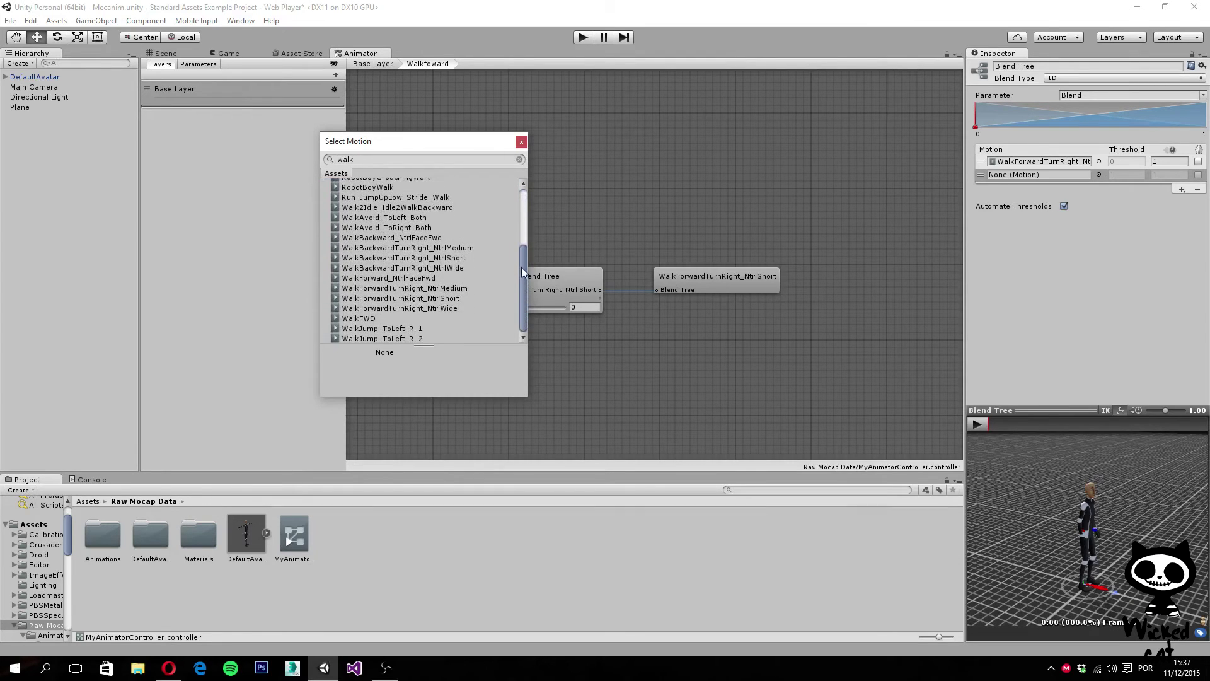
{"action": "double_click", "coordinate": [418, 279]}
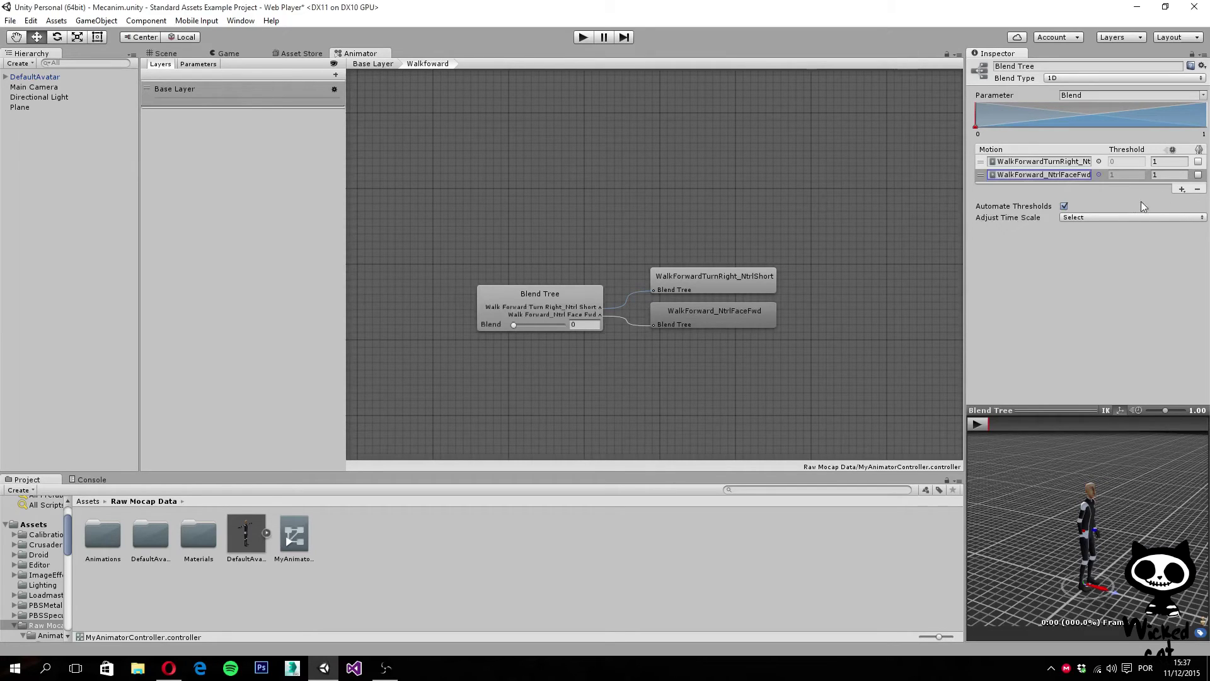
Add a third motion field holding WalkForwardTurnRight_NtrlShort again, found by searching 'walk'.
{"action": "left_click", "coordinate": [1182, 190]}
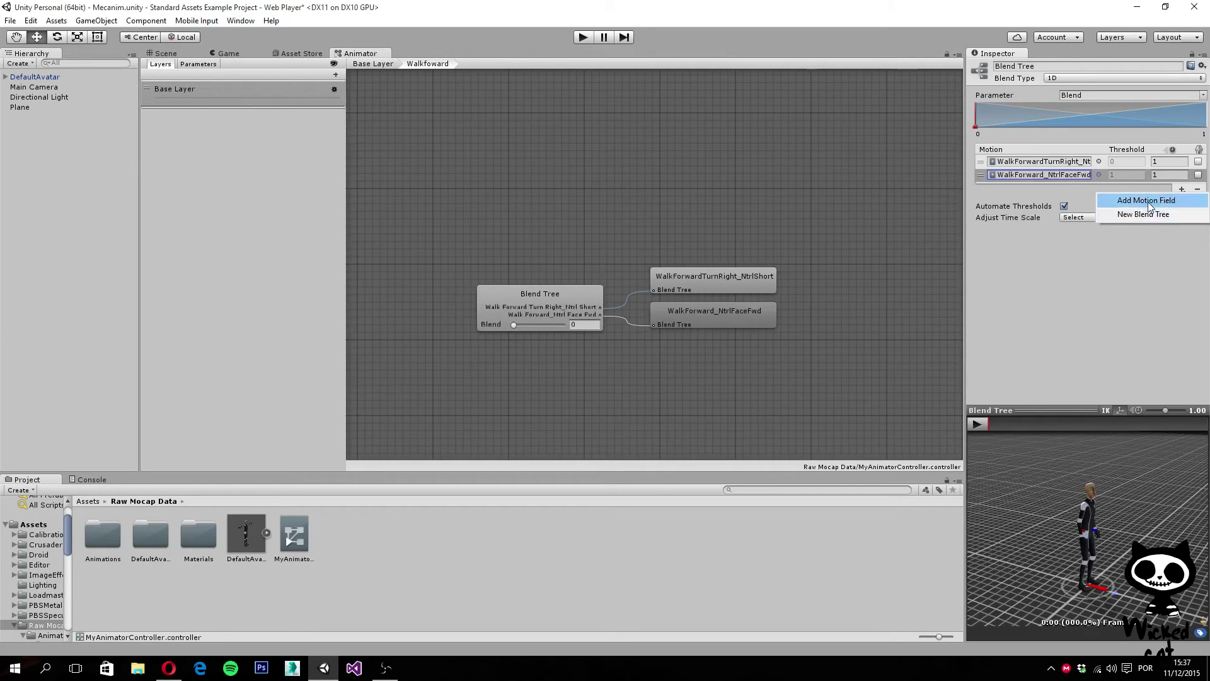
{"action": "left_click", "coordinate": [1164, 202]}
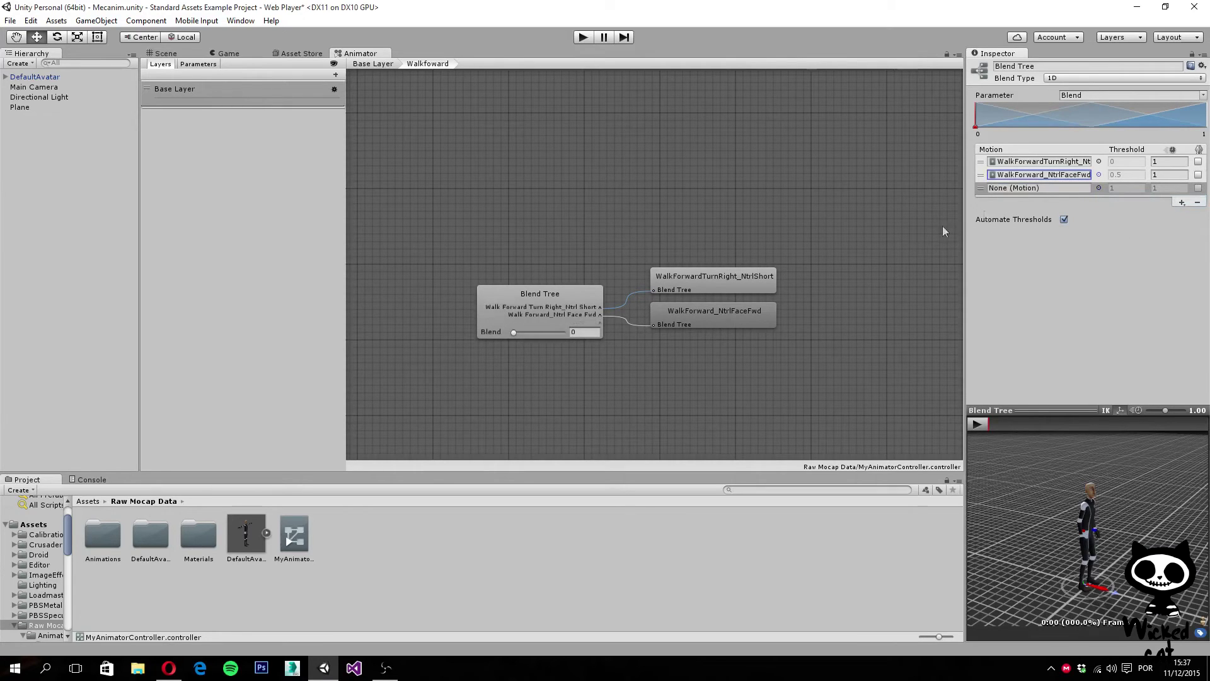
{"action": "left_click", "coordinate": [1099, 188]}
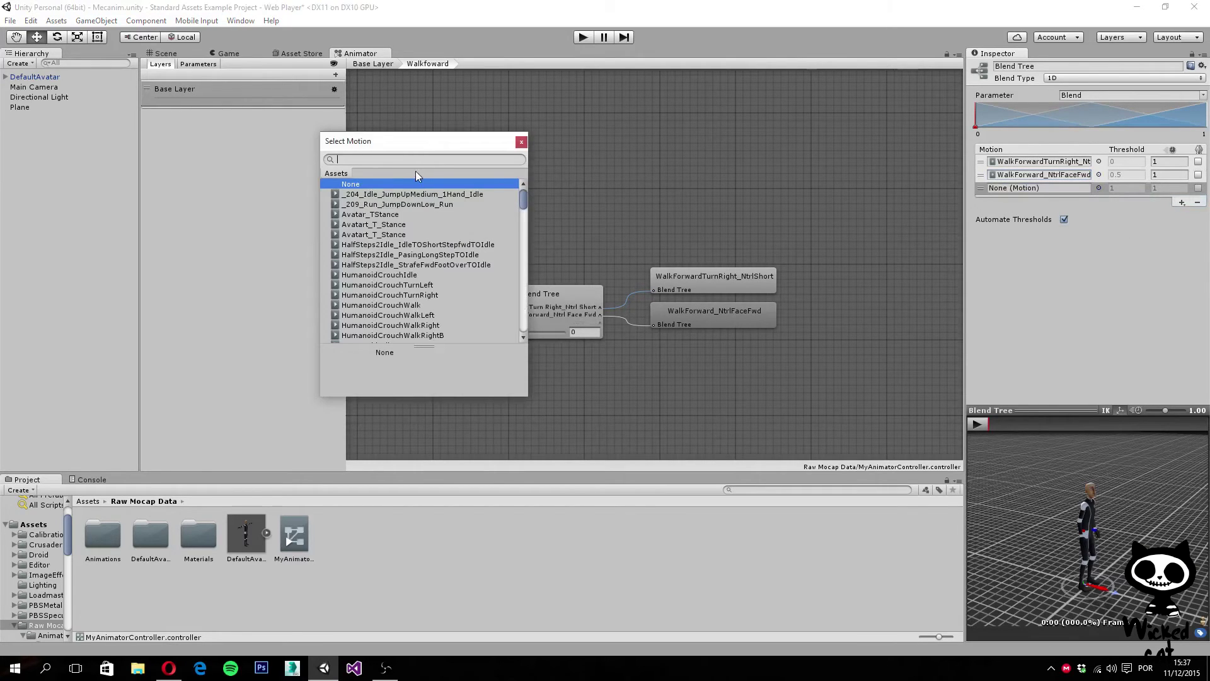
{"action": "type", "text": "walk"}
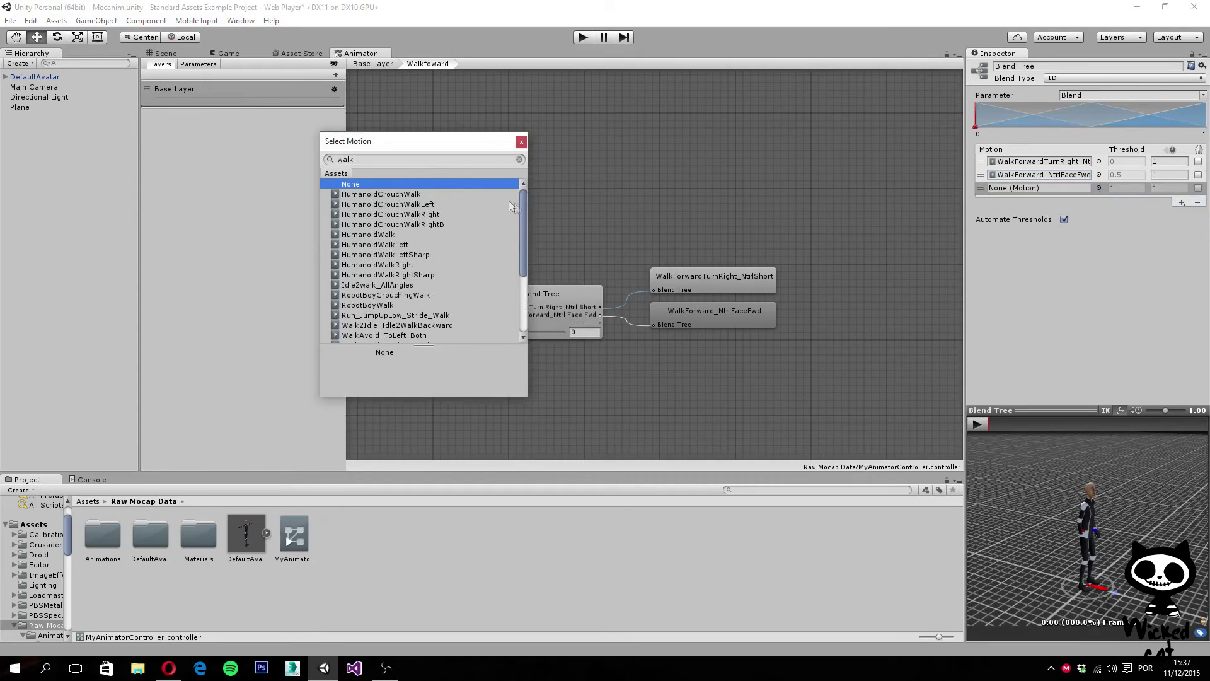
{"action": "left_click_drag", "start_coordinate": [522, 210], "coordinate": [519, 271]}
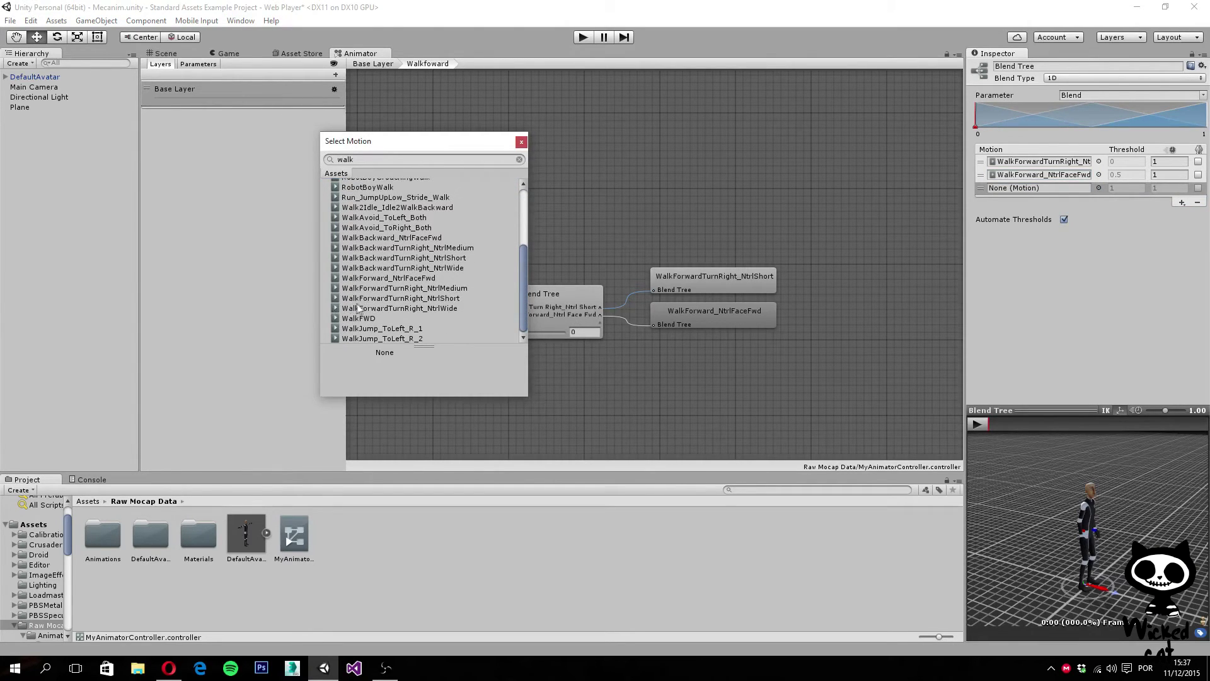
{"action": "double_click", "coordinate": [432, 299]}
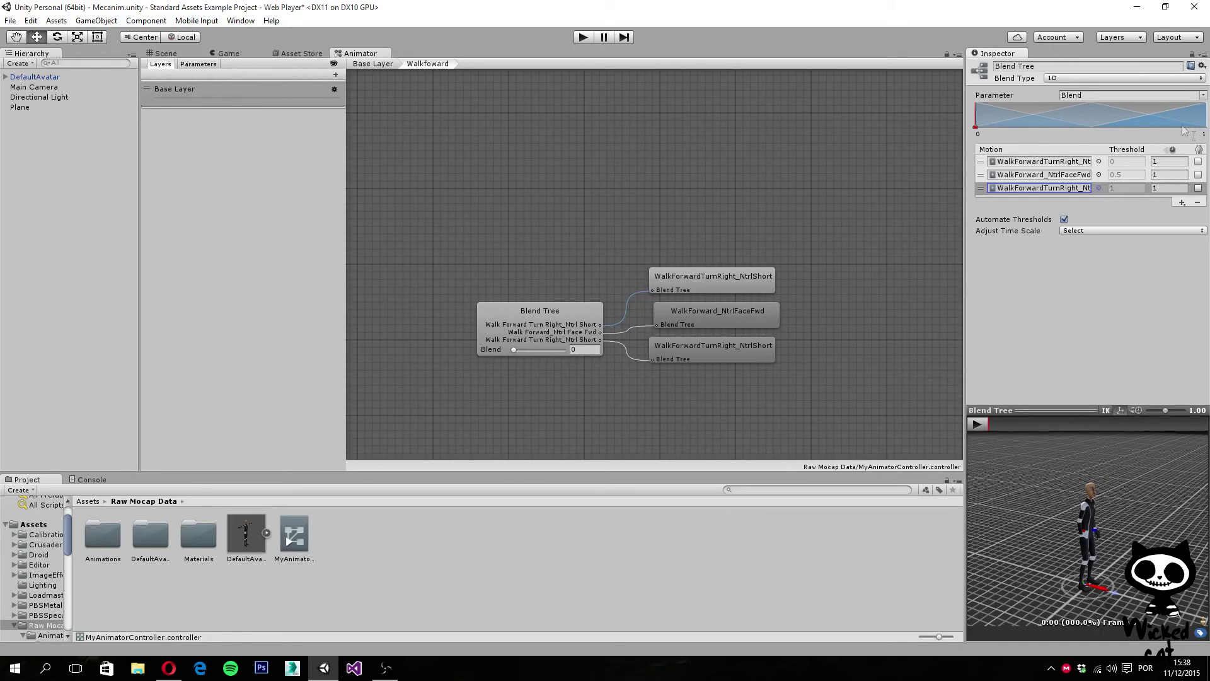
Mirror the first turn-right motion and set the blend range minimum to -1.
{"action": "left_click", "coordinate": [1199, 163]}
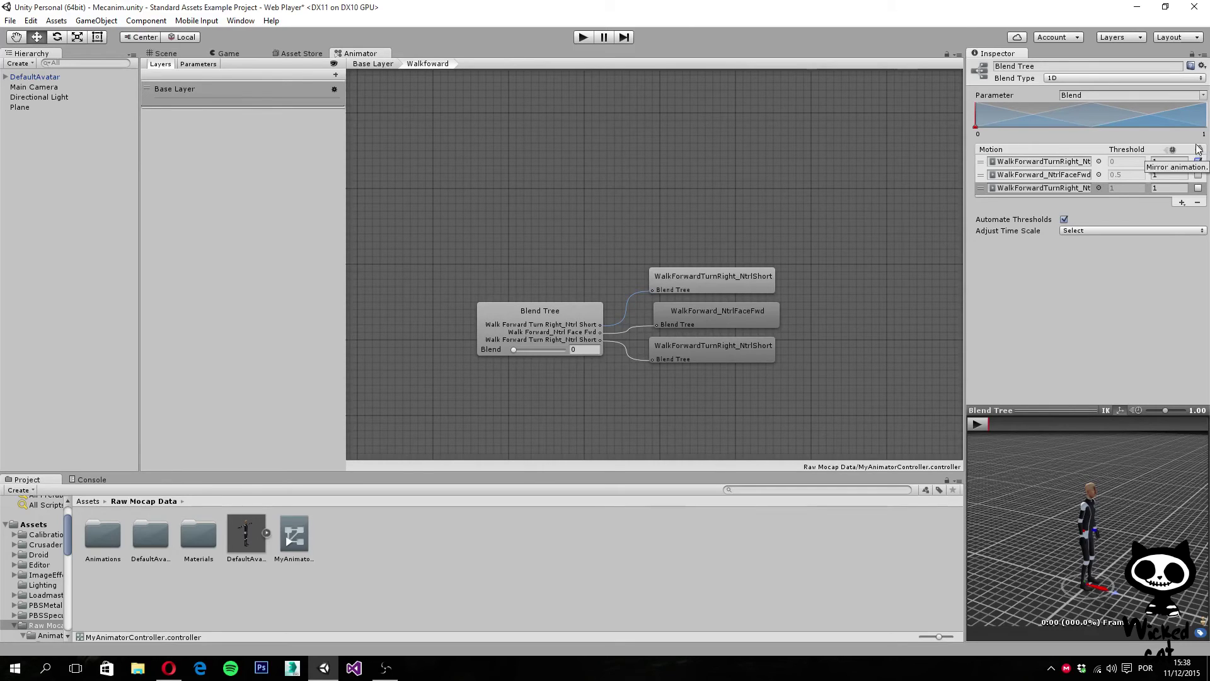
{"action": "left_click", "coordinate": [1199, 161]}
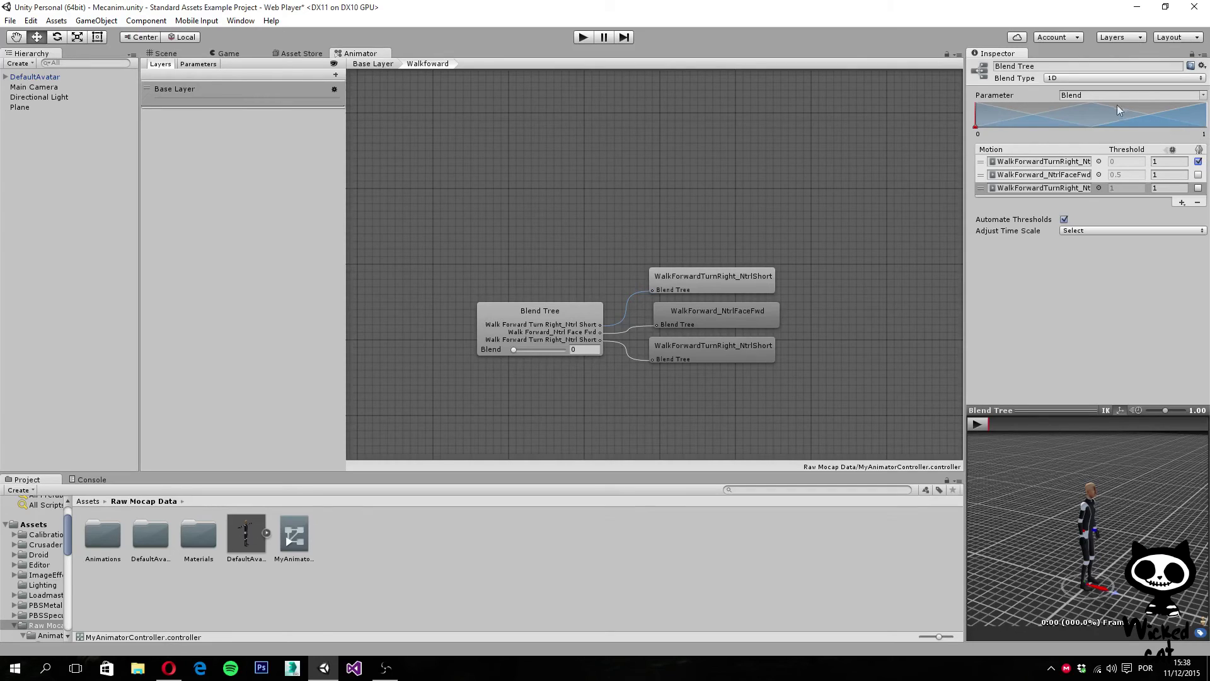
{"action": "left_click", "coordinate": [980, 134]}
{"action": "type", "text": "-1"}
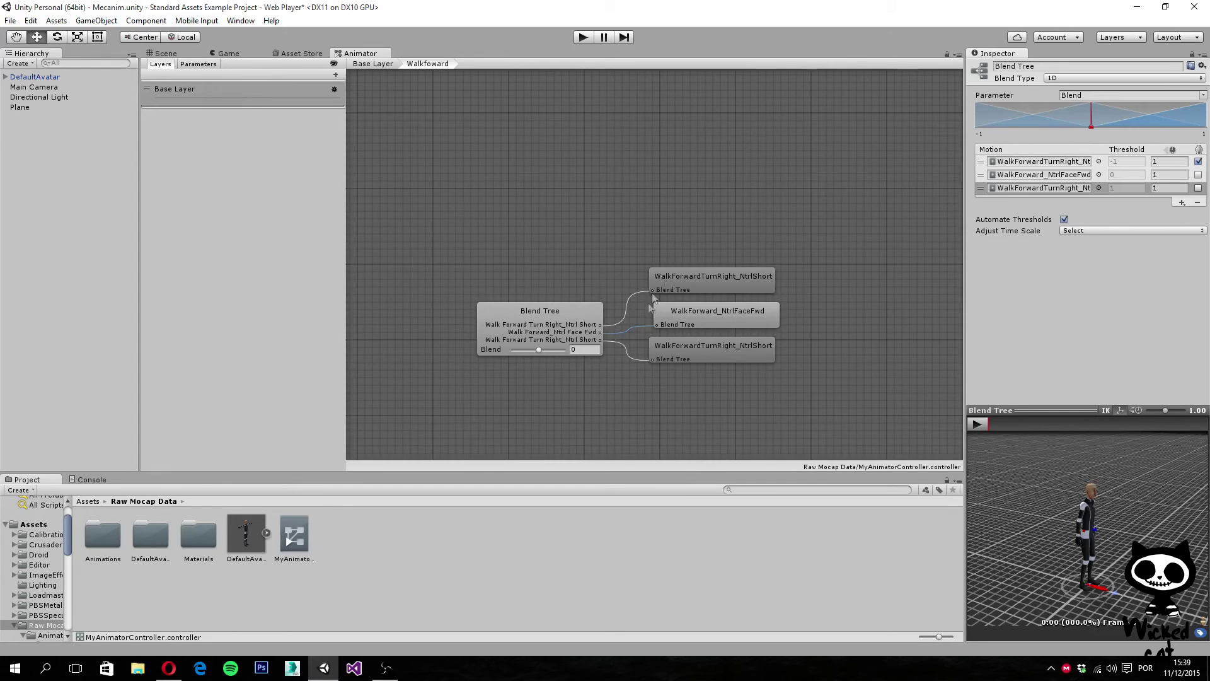
Play the Blend Tree preview, push Blend to the mirrored left turn, then reset Blend to 0 and pause.
{"action": "left_click", "coordinate": [583, 306]}
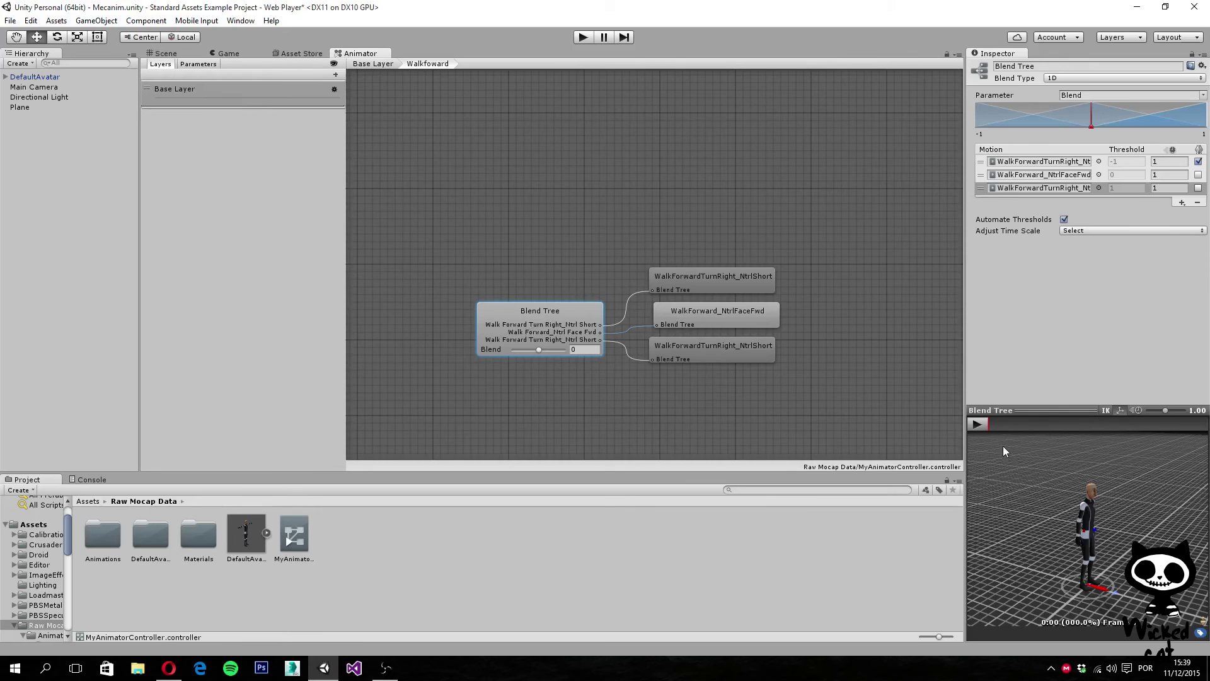
{"action": "left_click", "coordinate": [979, 422]}
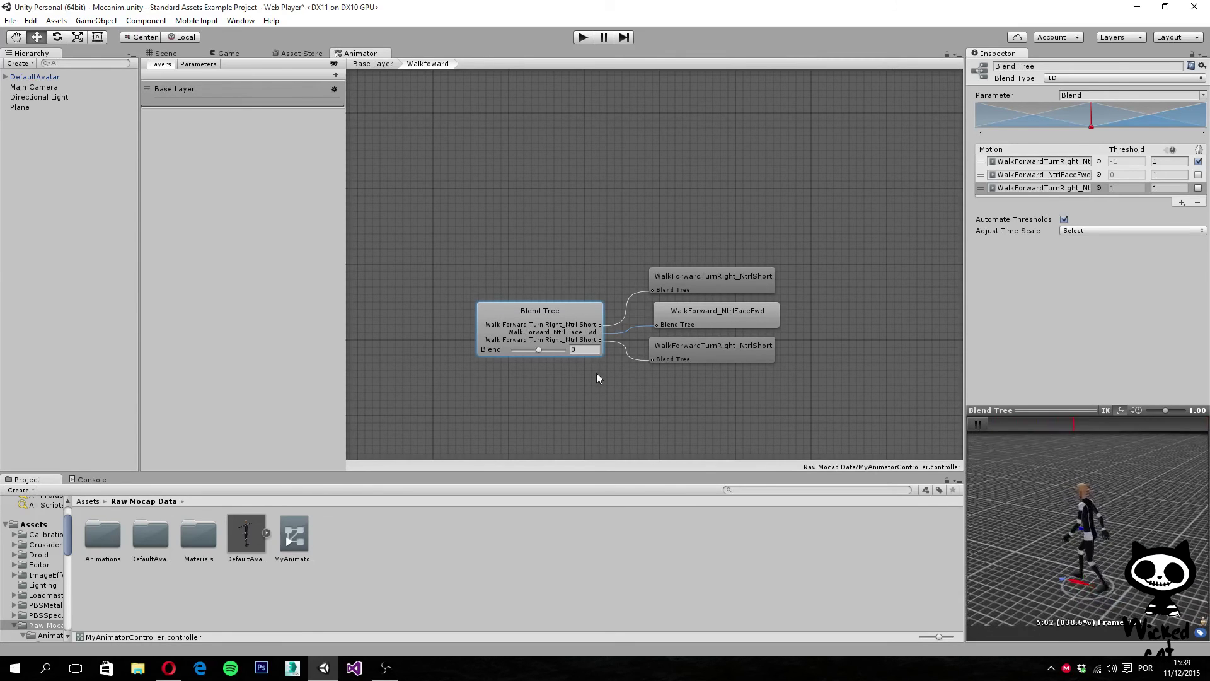
{"action": "mouse_move", "coordinate": [538, 350]}
{"action": "left_mouse_down"}
{"action": "mouse_move", "coordinate": [513, 350]}
{"action": "mouse_move", "coordinate": [565, 352]}
{"action": "mouse_move", "coordinate": [516, 349]}
{"action": "mouse_move", "coordinate": [557, 351]}
{"action": "mouse_move", "coordinate": [540, 350]}
{"action": "left_mouse_up"}
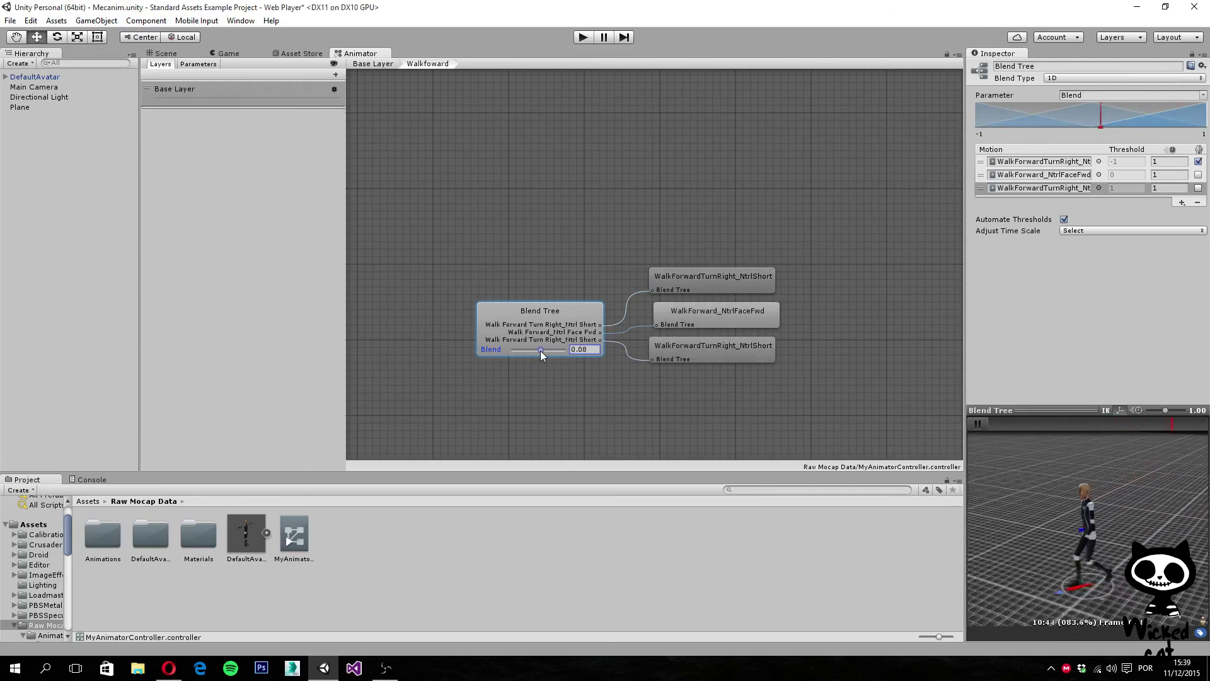
{"action": "left_click", "coordinate": [585, 350]}
{"action": "type", "text": "0"}
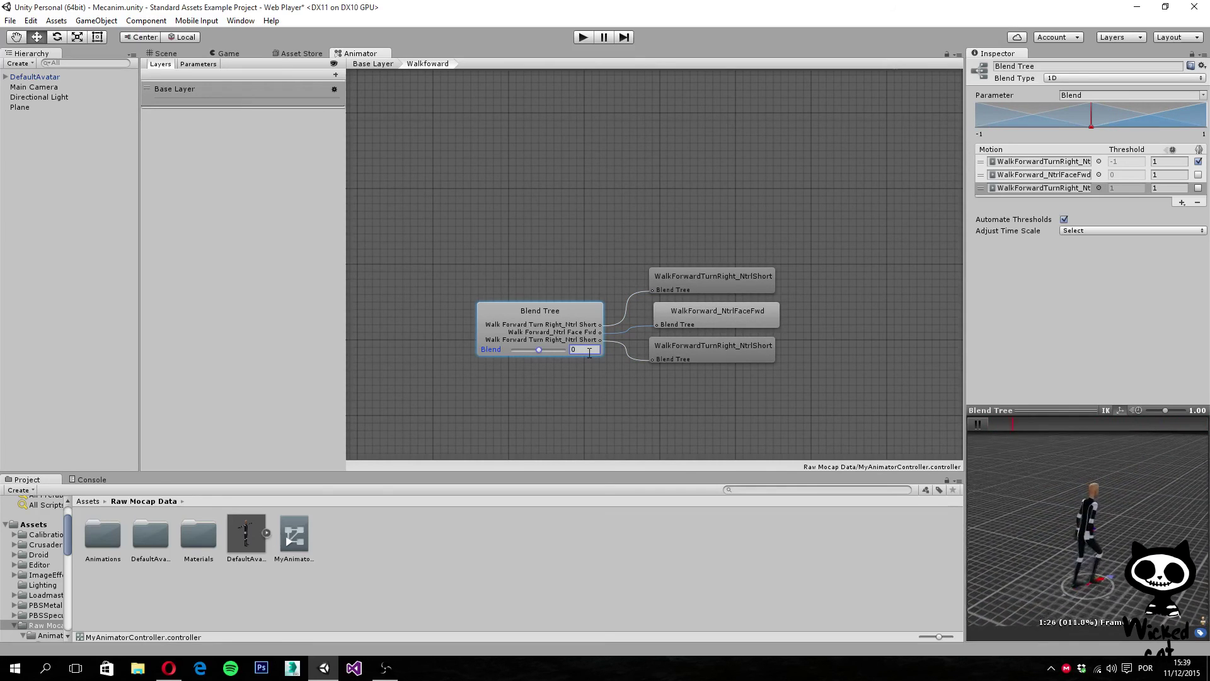
{"action": "left_click", "coordinate": [989, 356]}
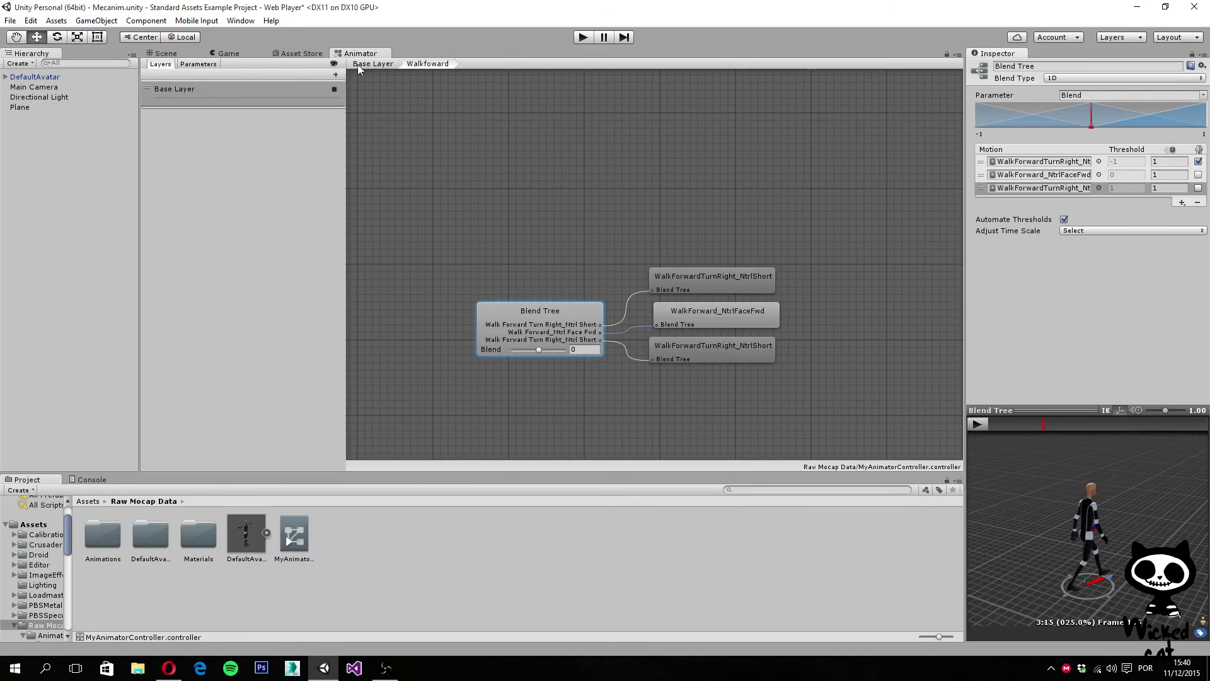
Return to the Base Layer graph and centre Entry, Idle_Neutral_1 and Walkfoward in view.
{"action": "left_click", "coordinate": [378, 64]}
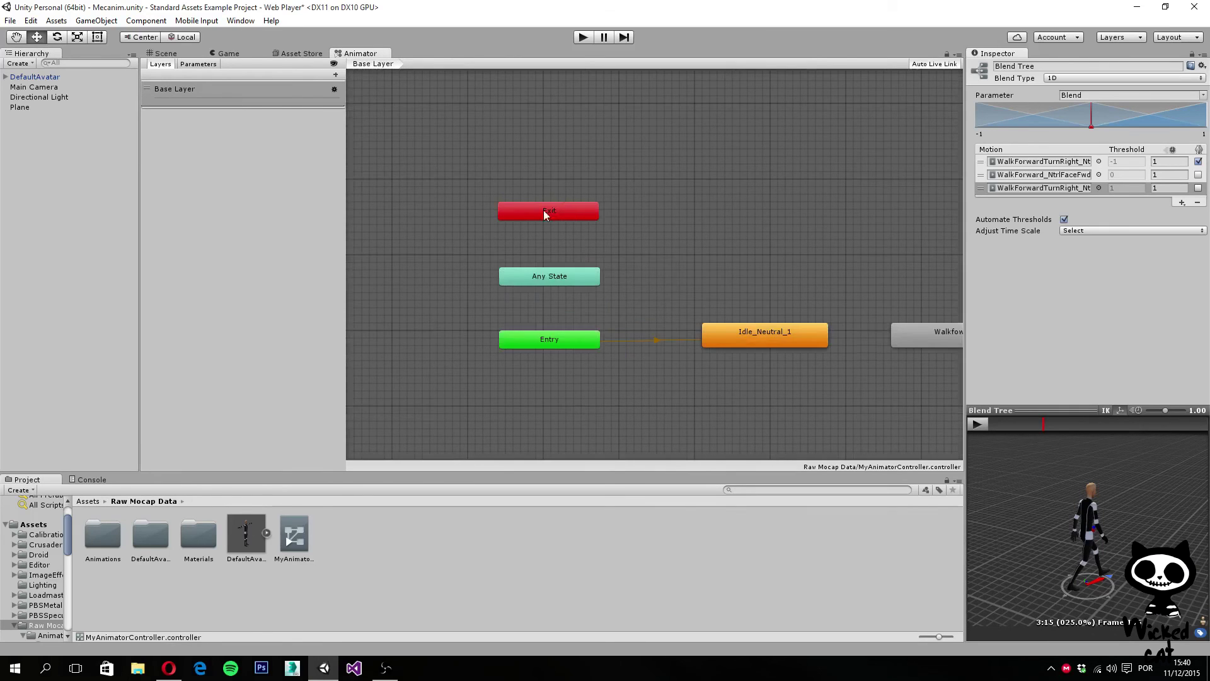
{"action": "middle_click_drag", "start_coordinate": [664, 359], "coordinate": [536, 354]}
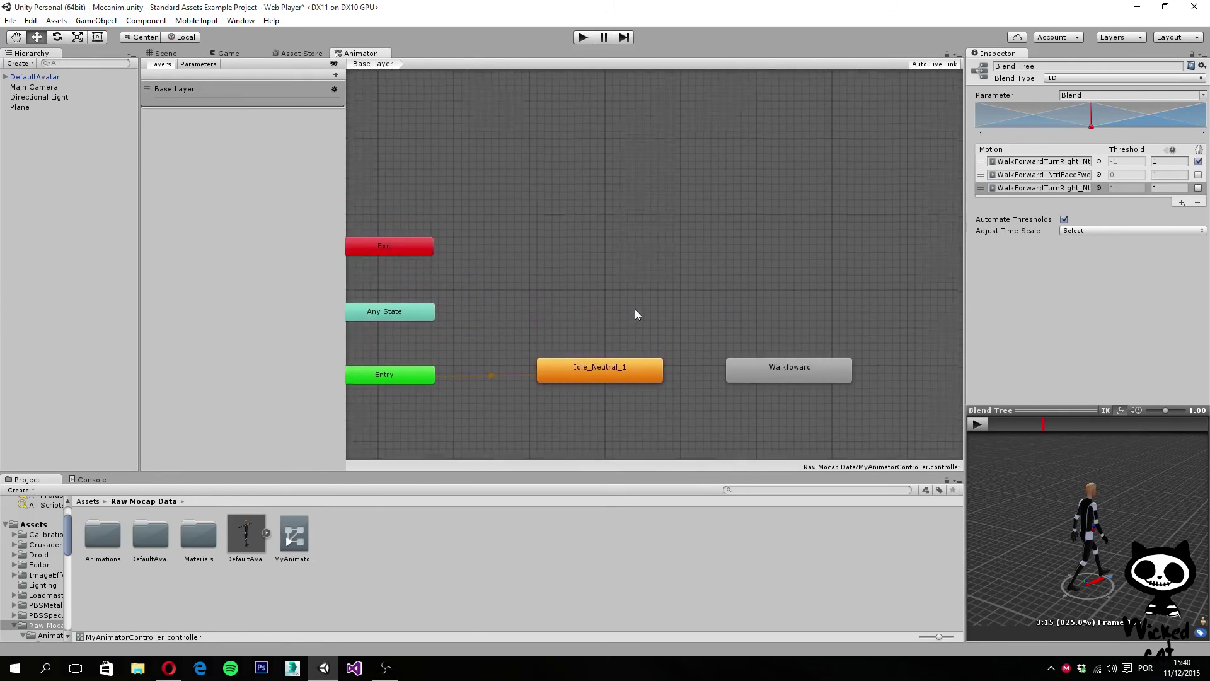
{"action": "middle_click_drag", "start_coordinate": [634, 309], "coordinate": [629, 239]}
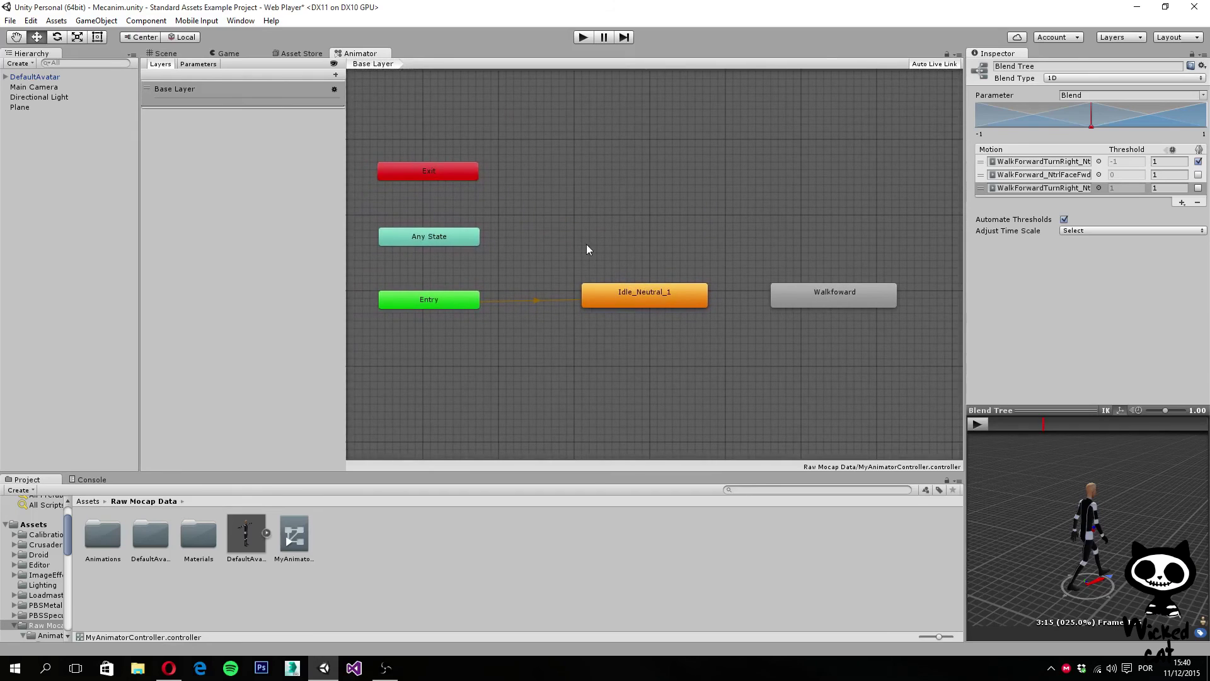